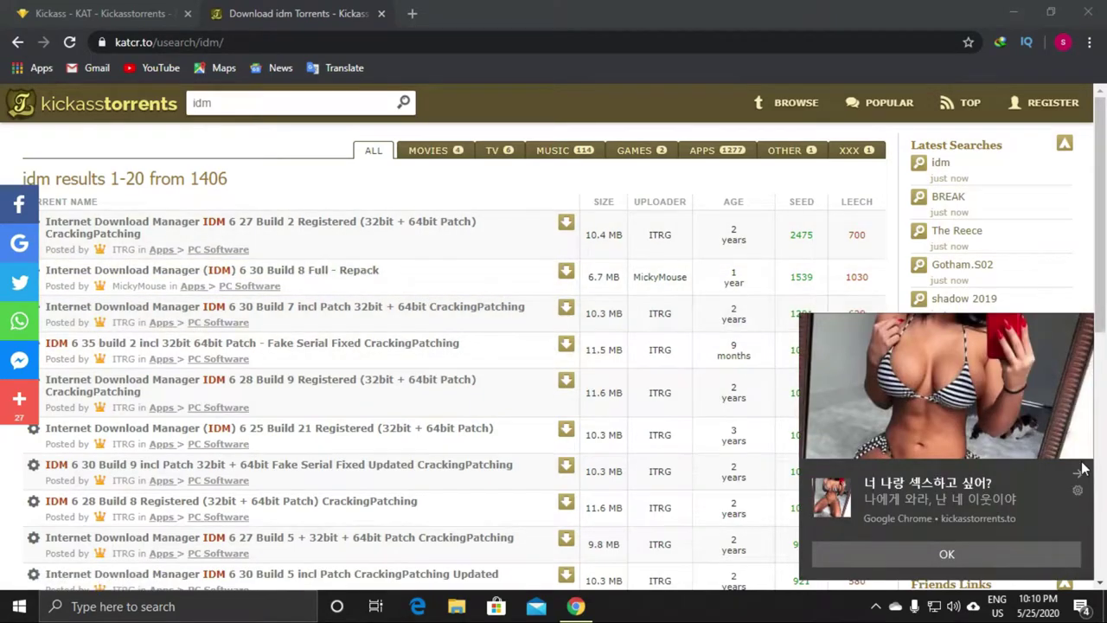
- Dismiss the Chrome notification covering the 'idm' search results
left_click(1078, 473)
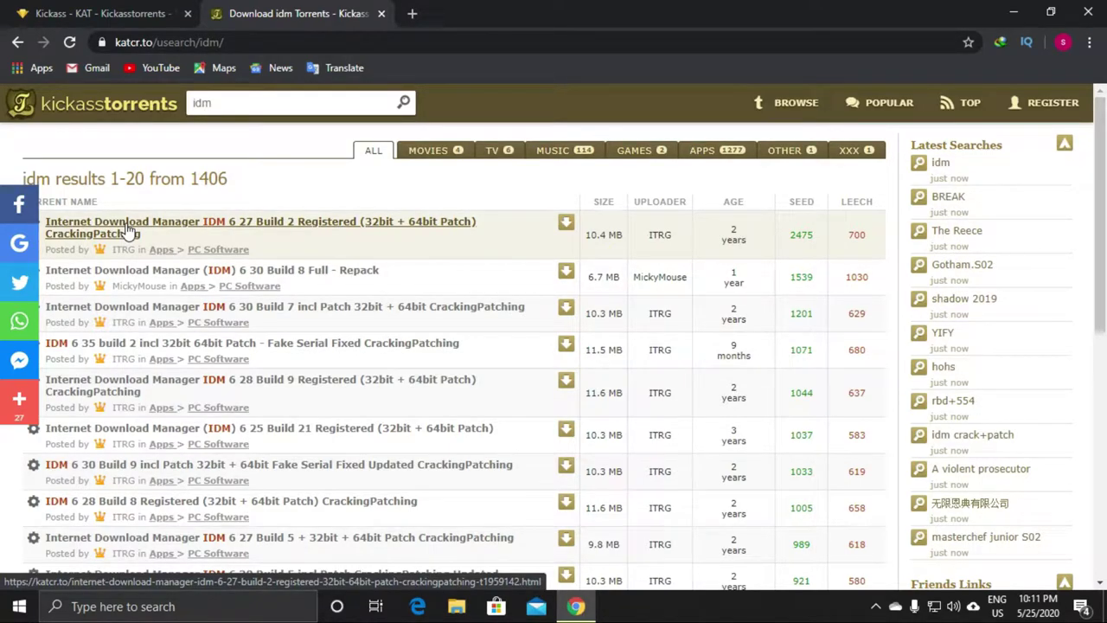
- Browse the idm results and open 'Internet Download Manager IDM 6 27 Build 2 Registered'
scroll(198, 447, "down", 3)
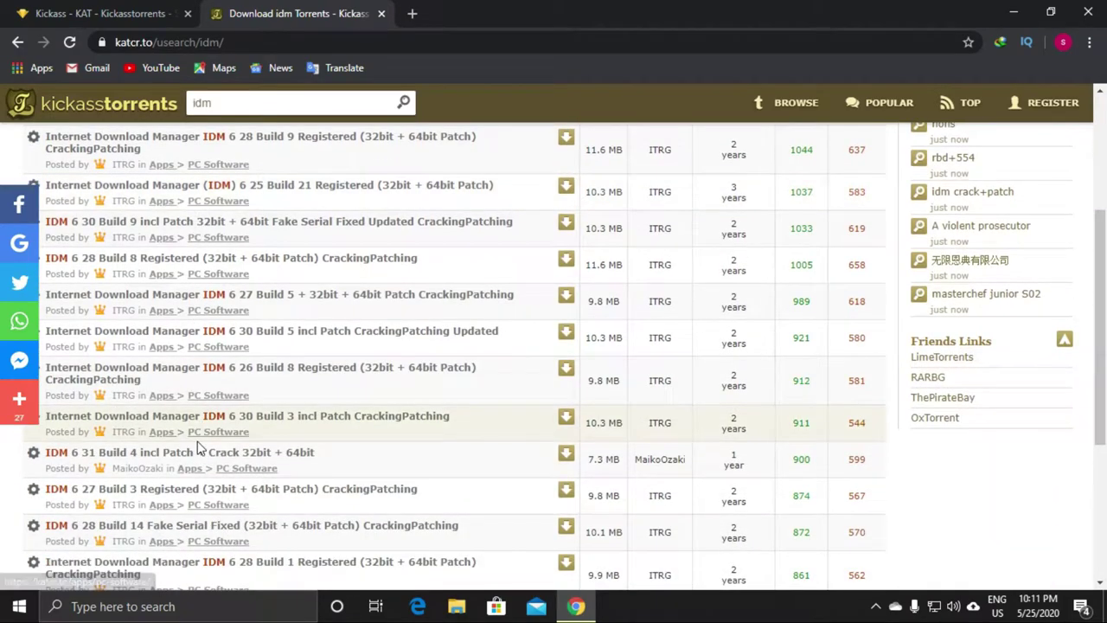
scroll(197, 447, "down", 1)
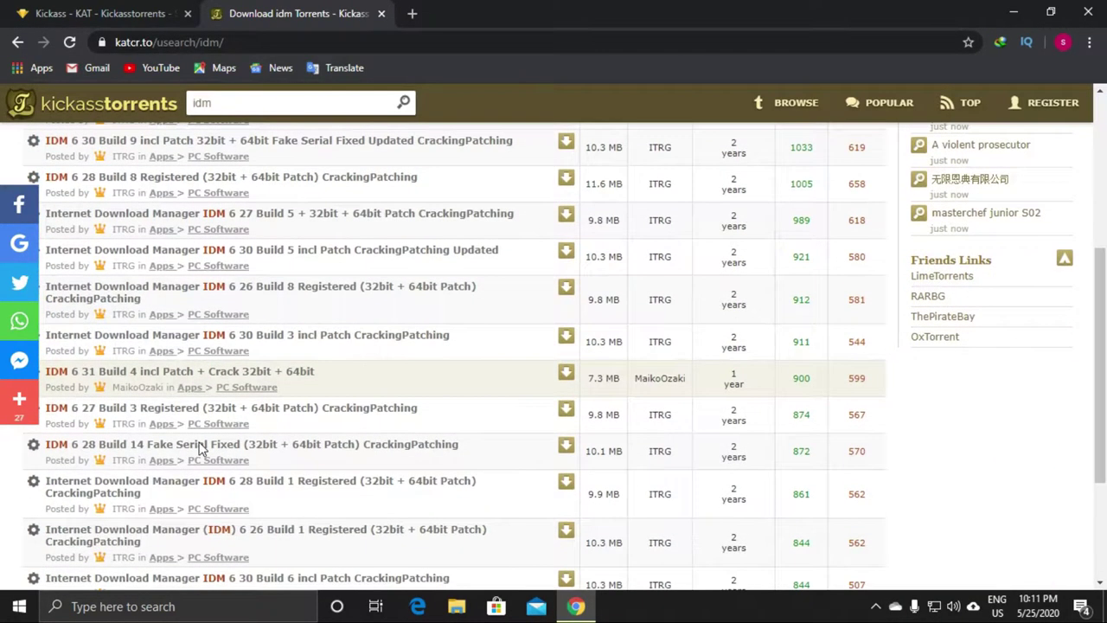
scroll(197, 447, "down", 1)
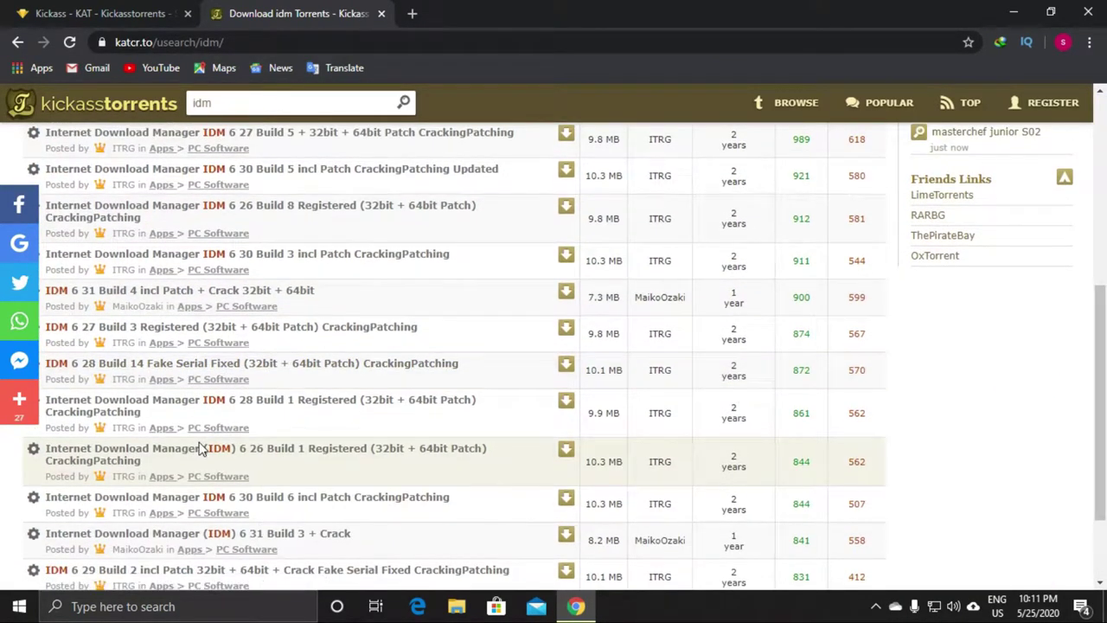
scroll(199, 448, "down", 2)
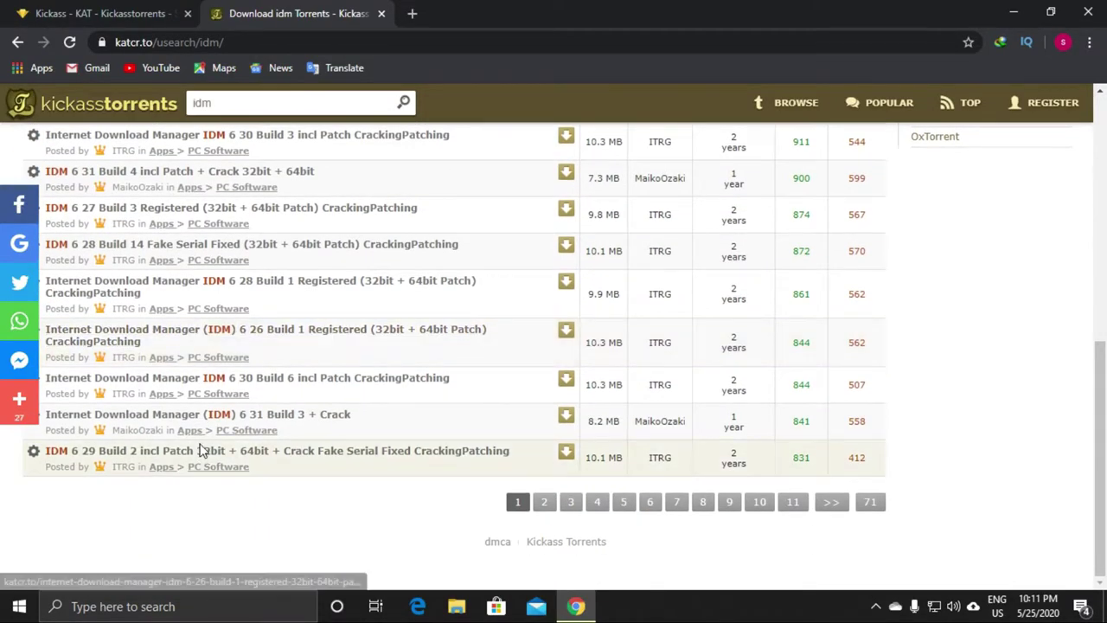
scroll(199, 448, "up", 6)
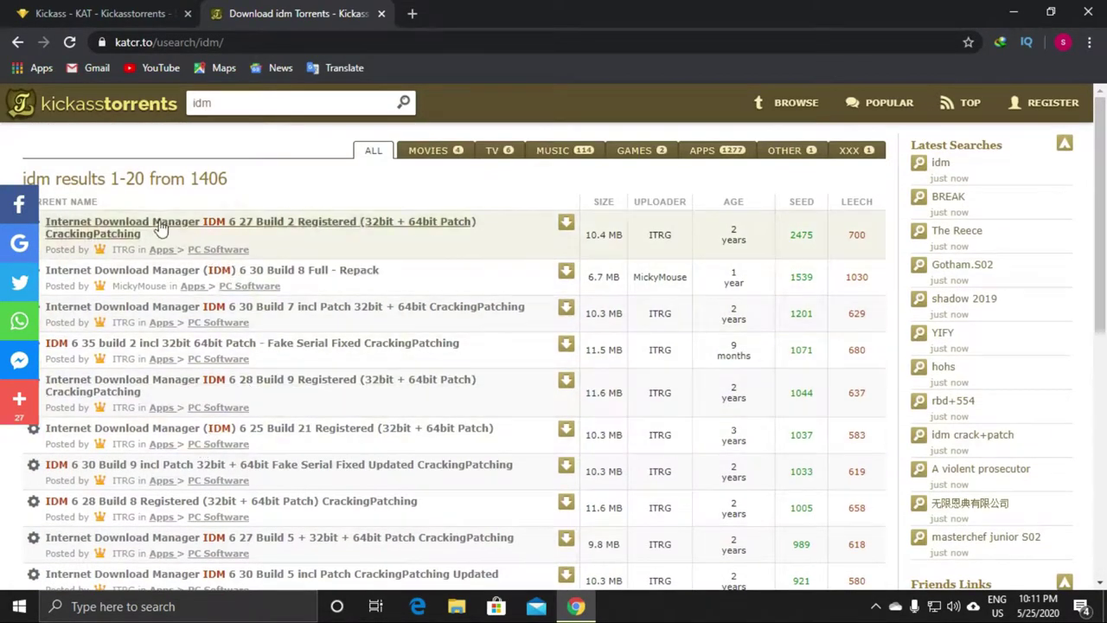
left_click(161, 226)
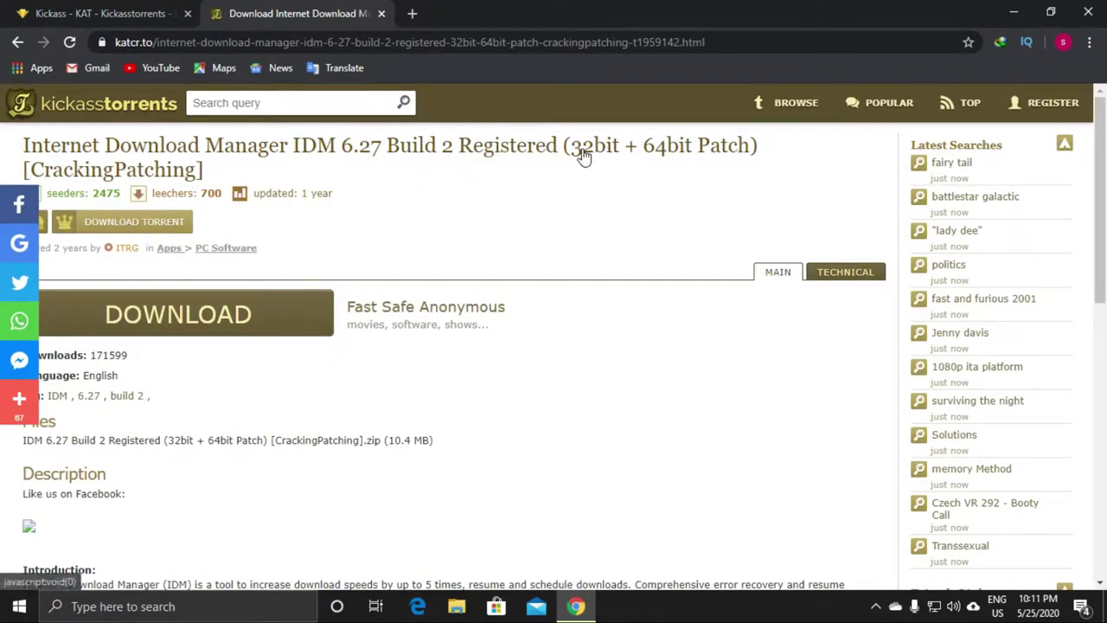
- Send the IDM 6.27 torrent's magnet link to µTorrent via the browser prompt
left_click(43, 227)
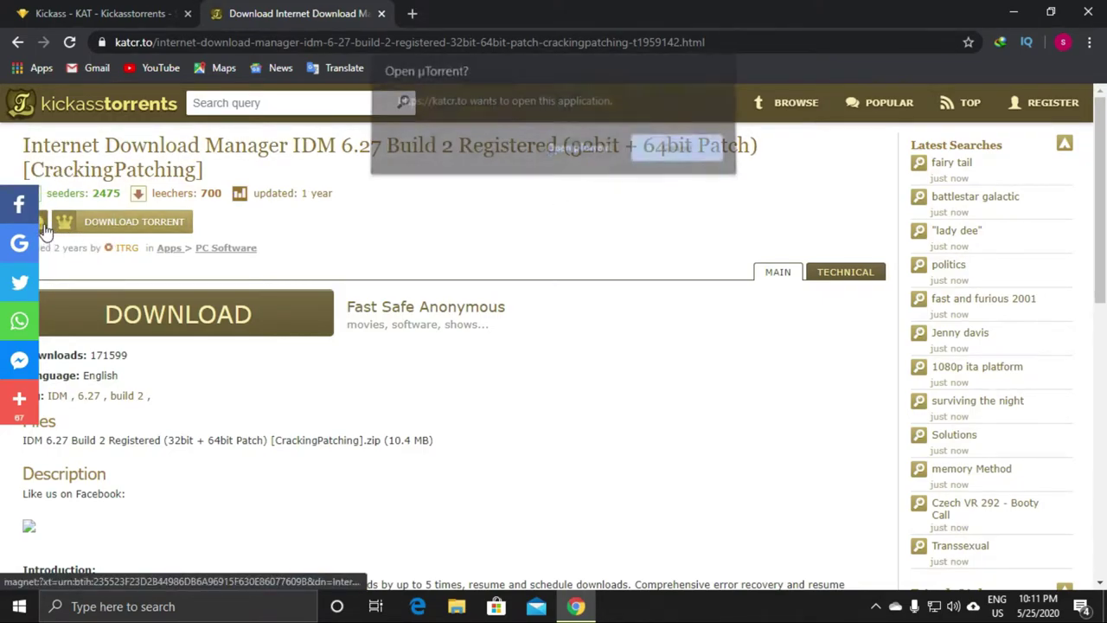
left_click(575, 154)
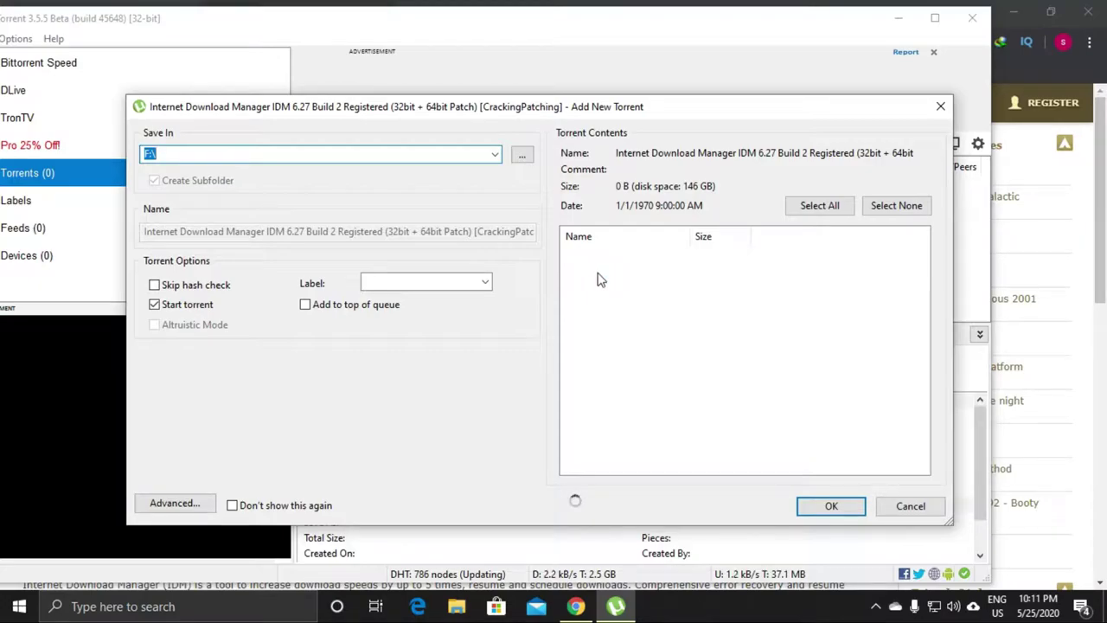
- Set Save In to the user's Downloads folder and add the IDM 6.27 torrent
left_click(497, 156)
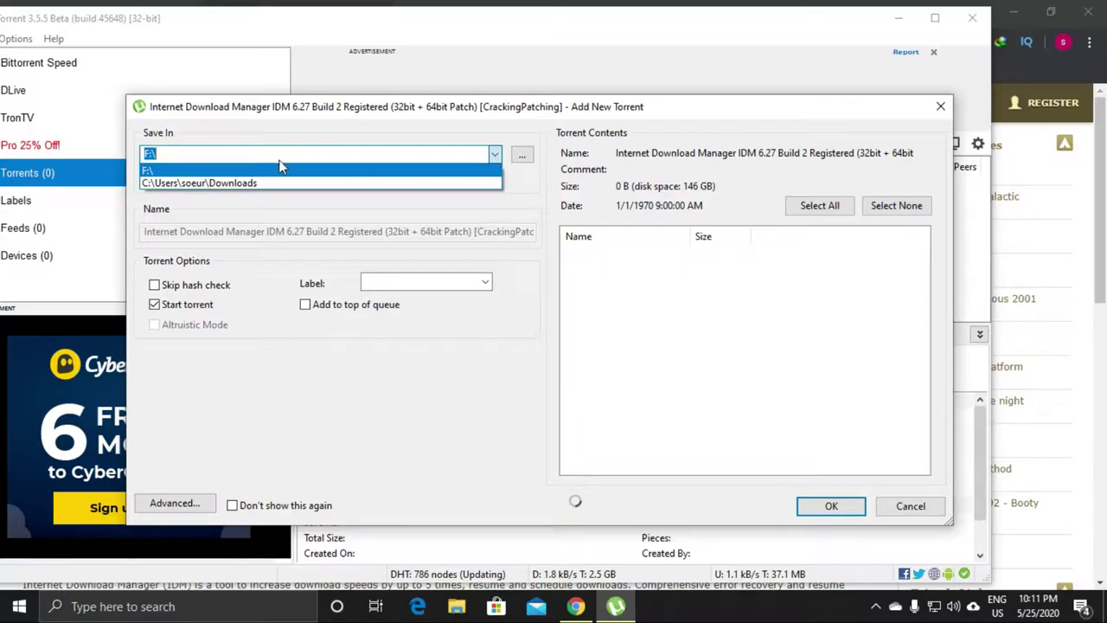
left_click(242, 183)
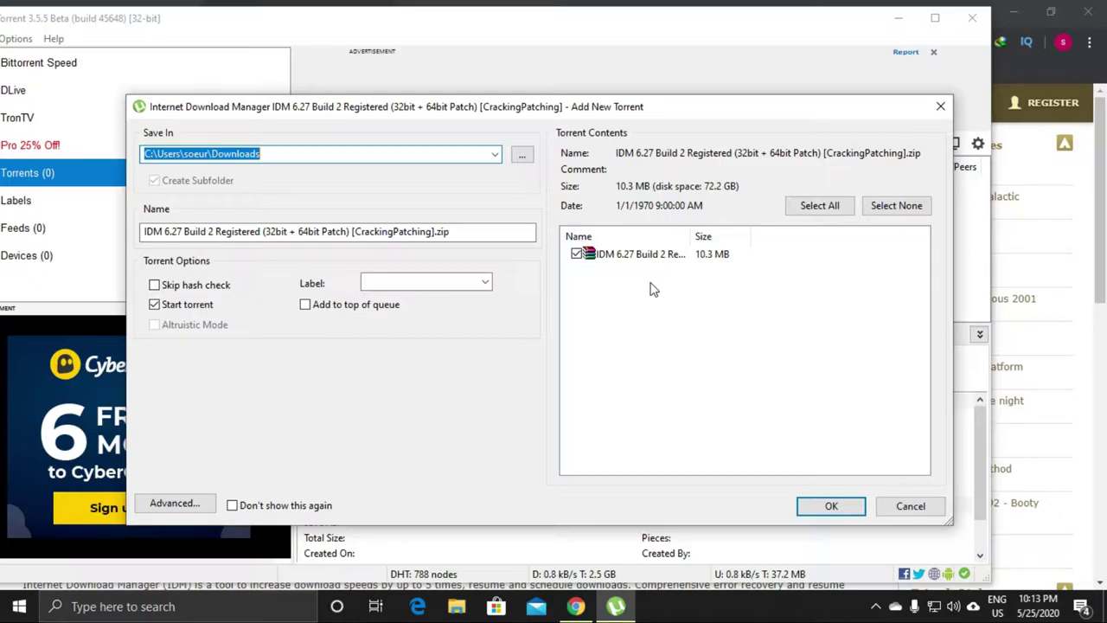
left_click(831, 511)
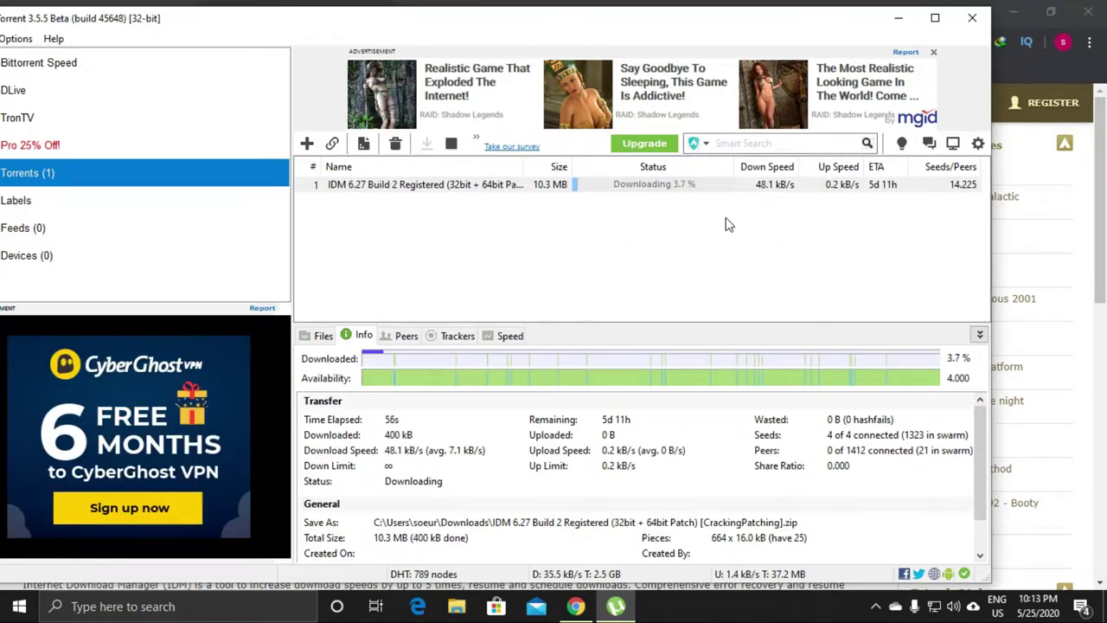
- Shift the µTorrent window left to check progress, then minimize it to the desktop
left_click_drag(671, 24, 593, 45)
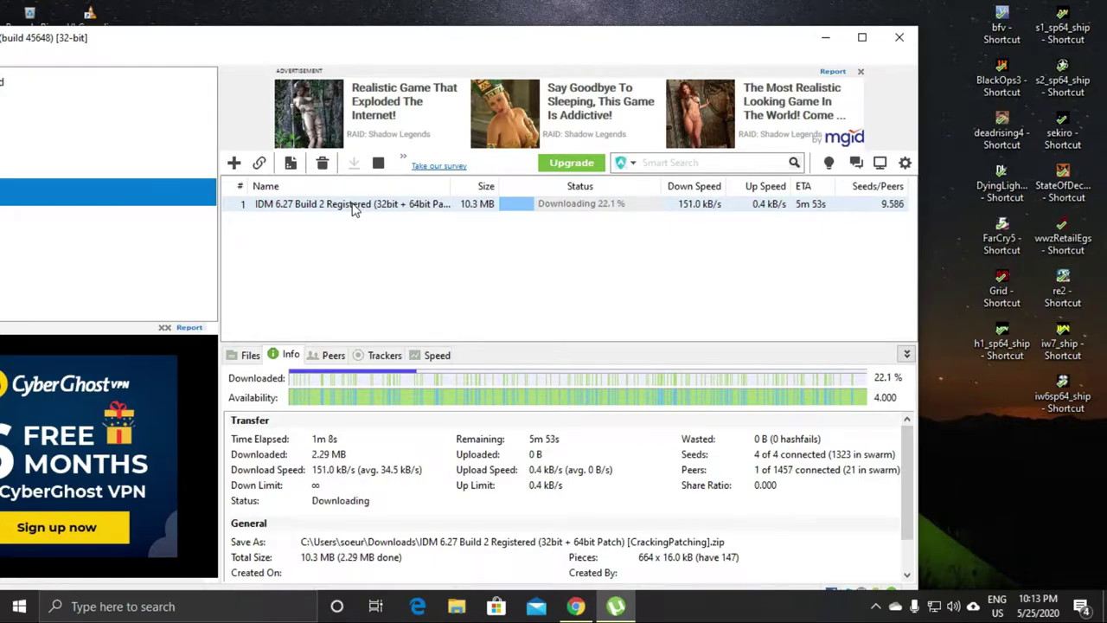
left_click(827, 39)
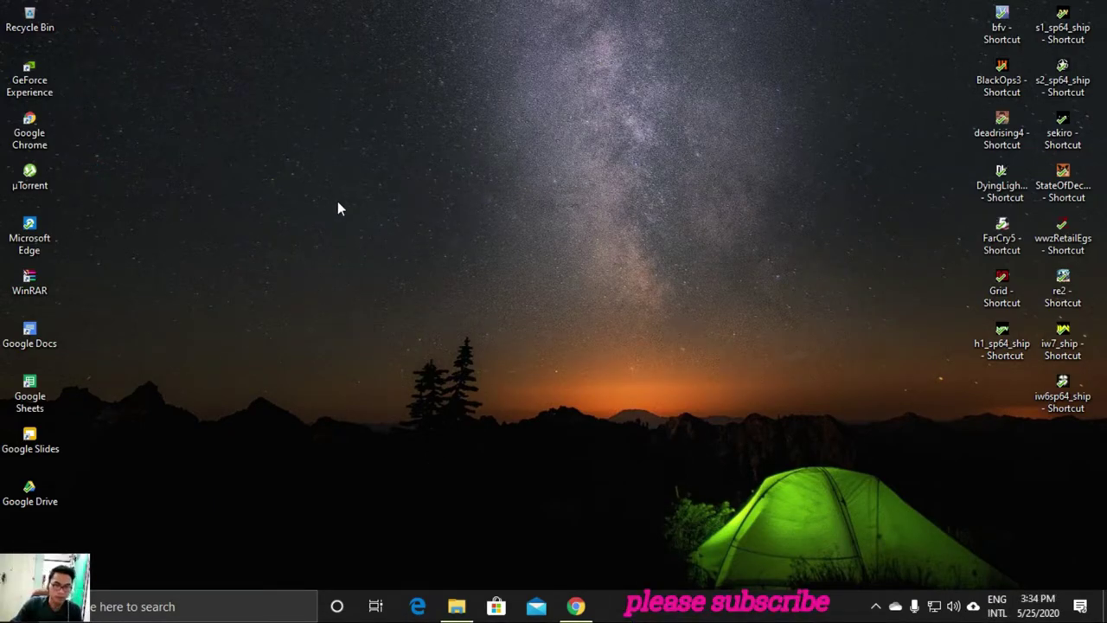
right_click(333, 189)
left_click(418, 235)
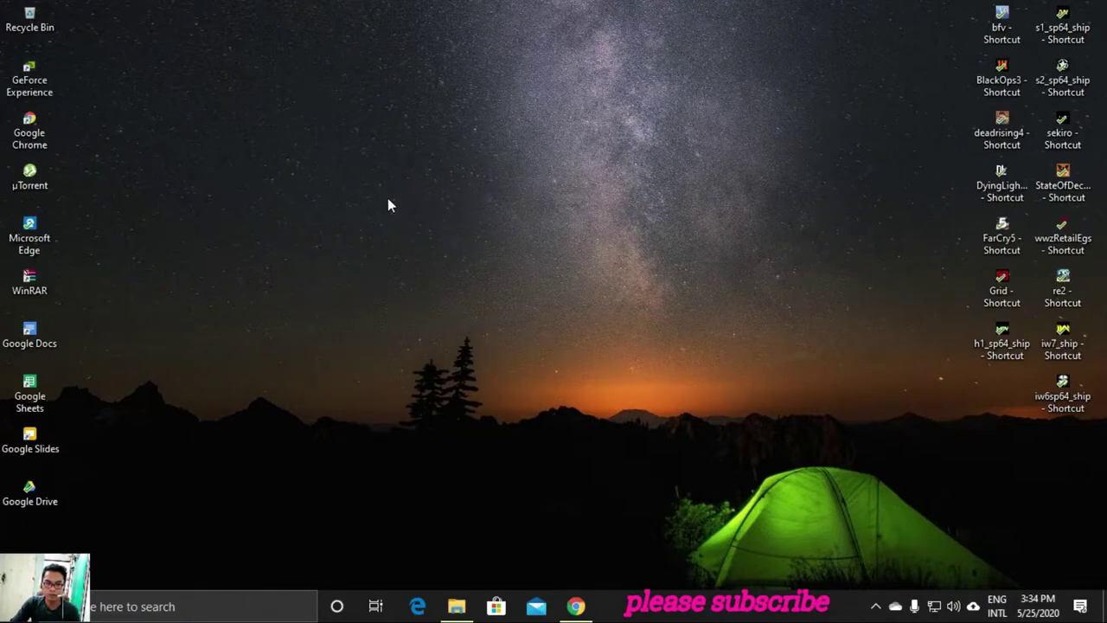
right_click(332, 160)
left_click(395, 207)
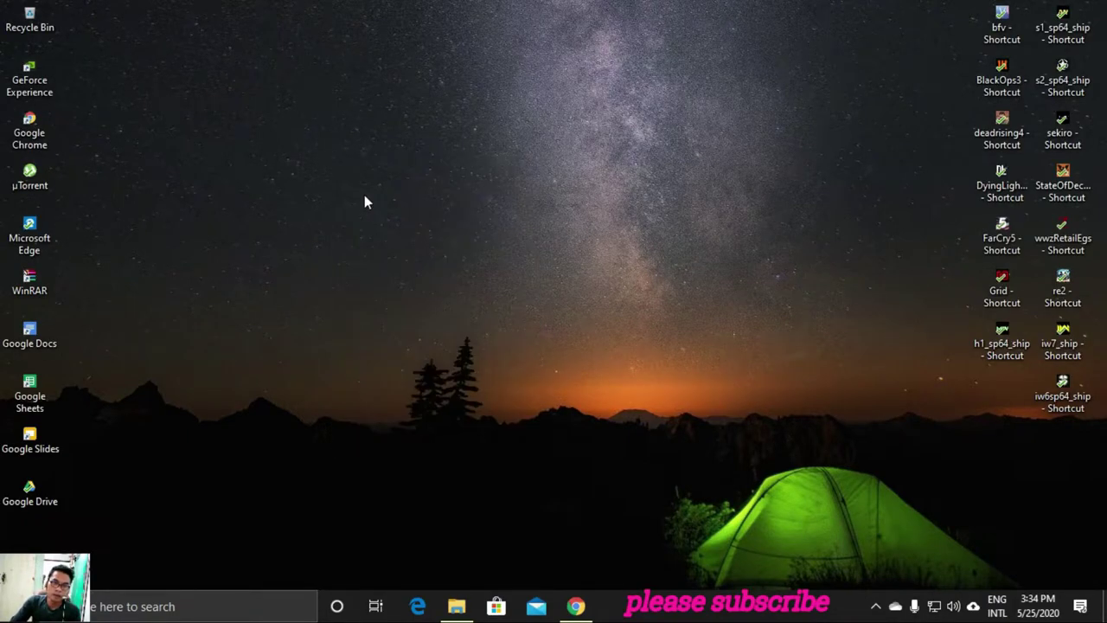
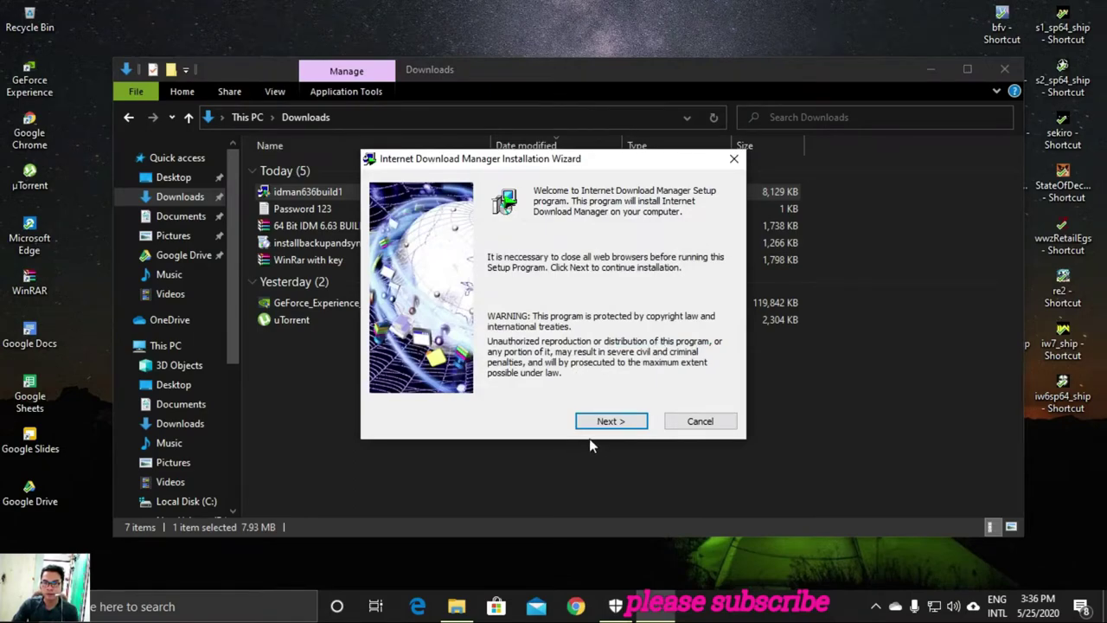
- Accept the licence terms, install IDM into the default Program Files folder, and finish setup
left_click(605, 422)
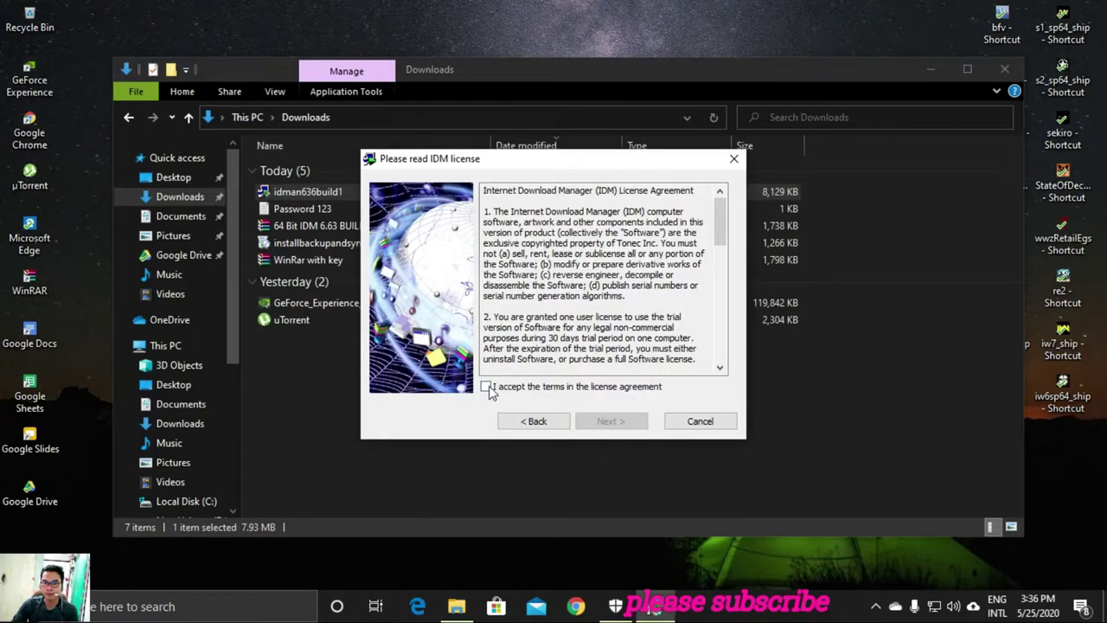
left_click(487, 386)
left_click(610, 422)
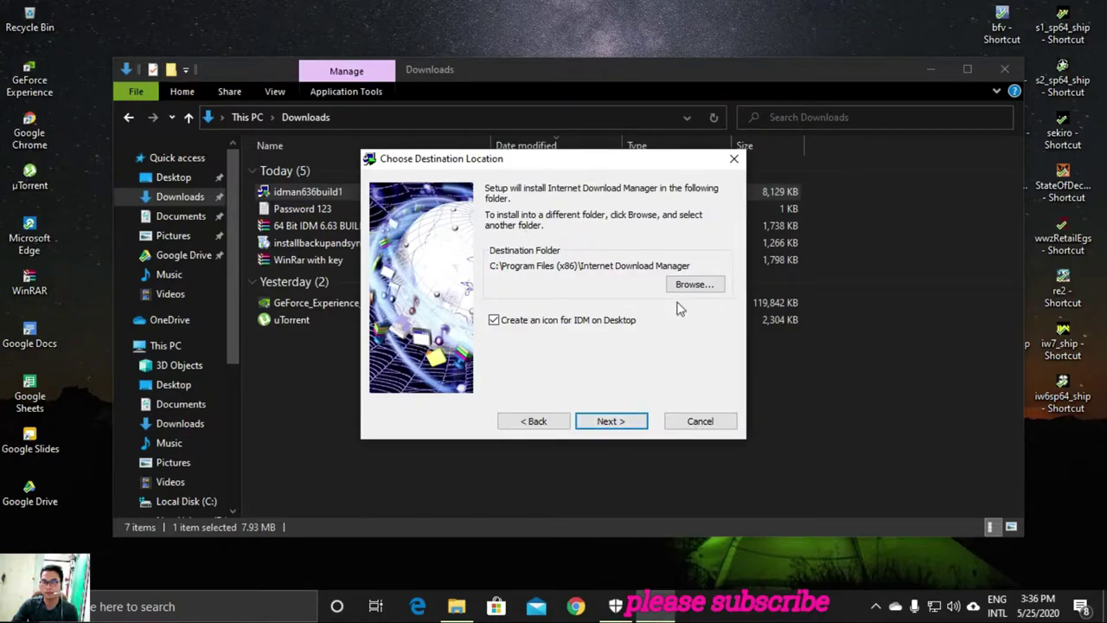
left_click(615, 422)
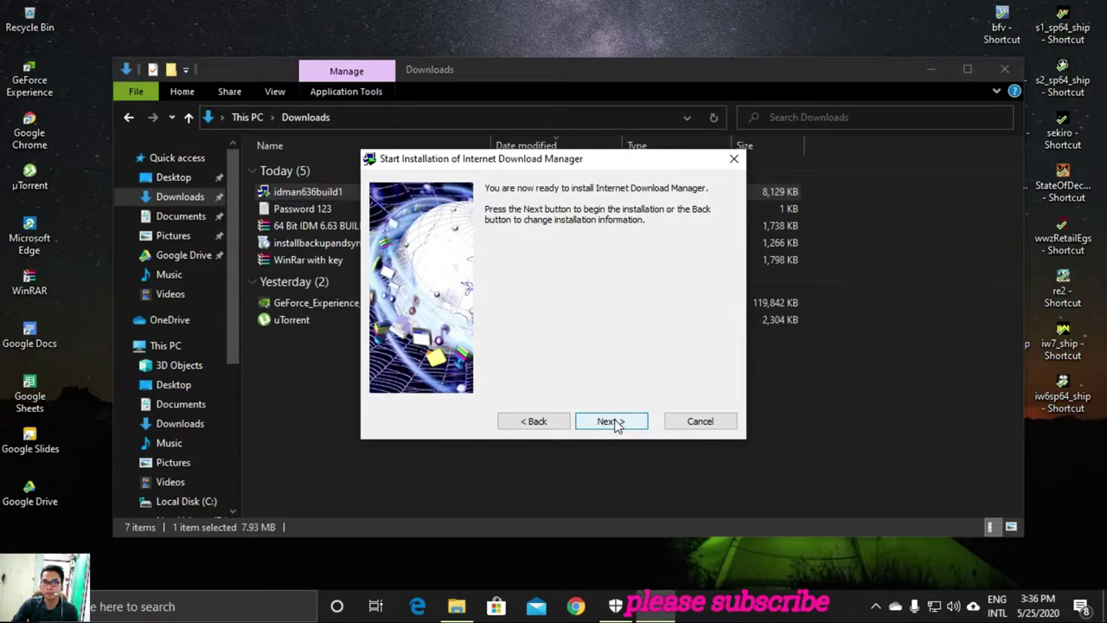
left_click(615, 423)
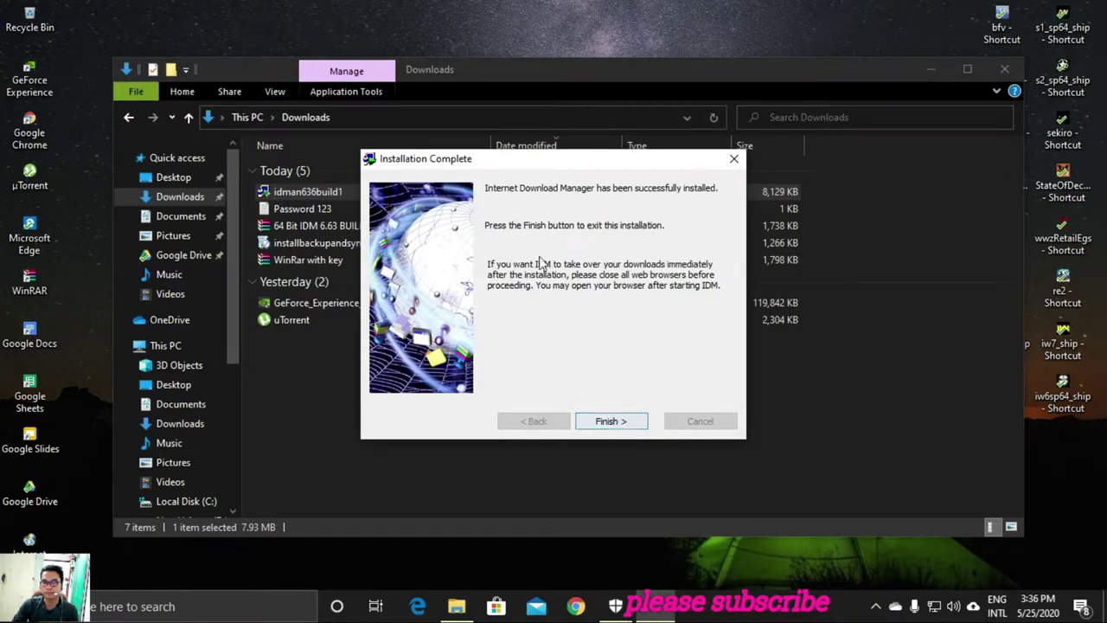
left_click(615, 422)
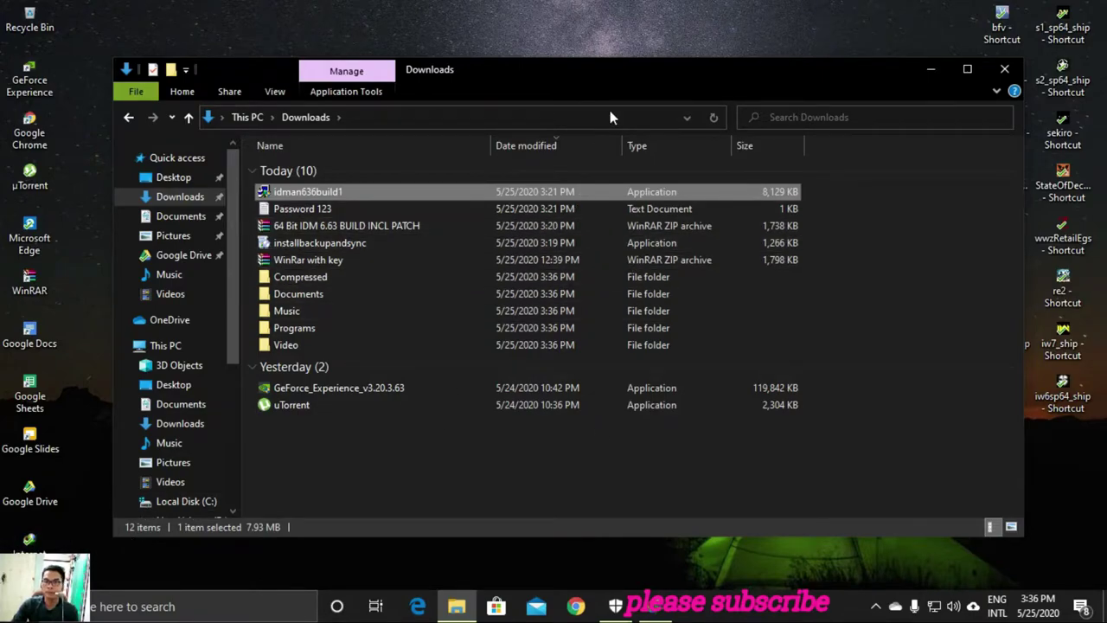
- Rearrange the Chrome integration notice and Downloads window, leaving Downloads in front
left_click_drag(621, 69, 618, 407)
left_click(638, 87)
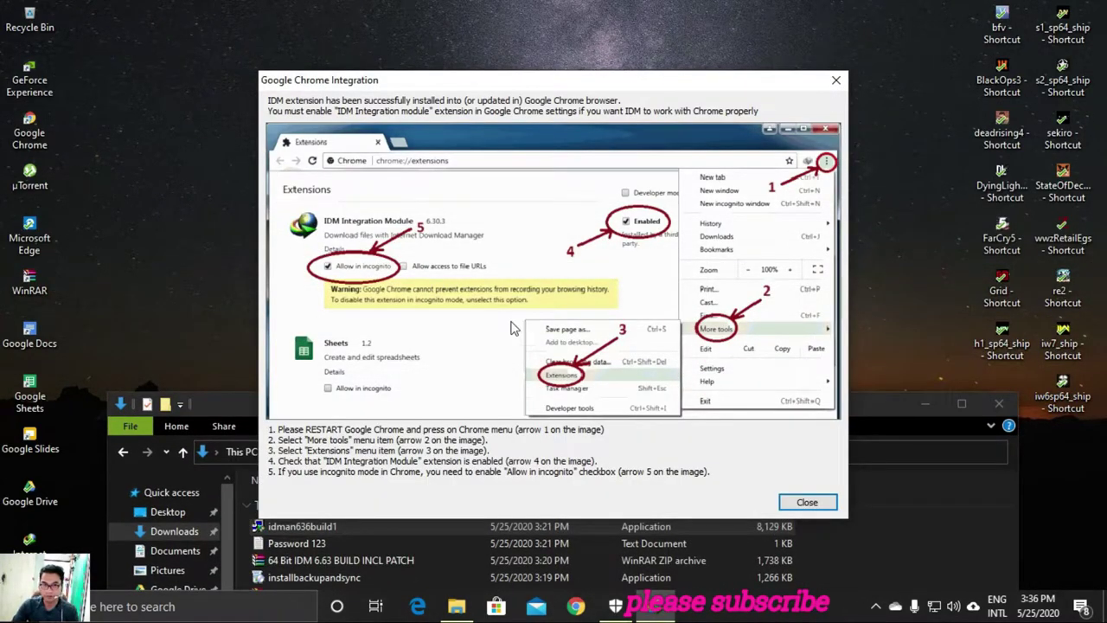
left_click_drag(697, 86, 728, 83)
left_click(248, 397)
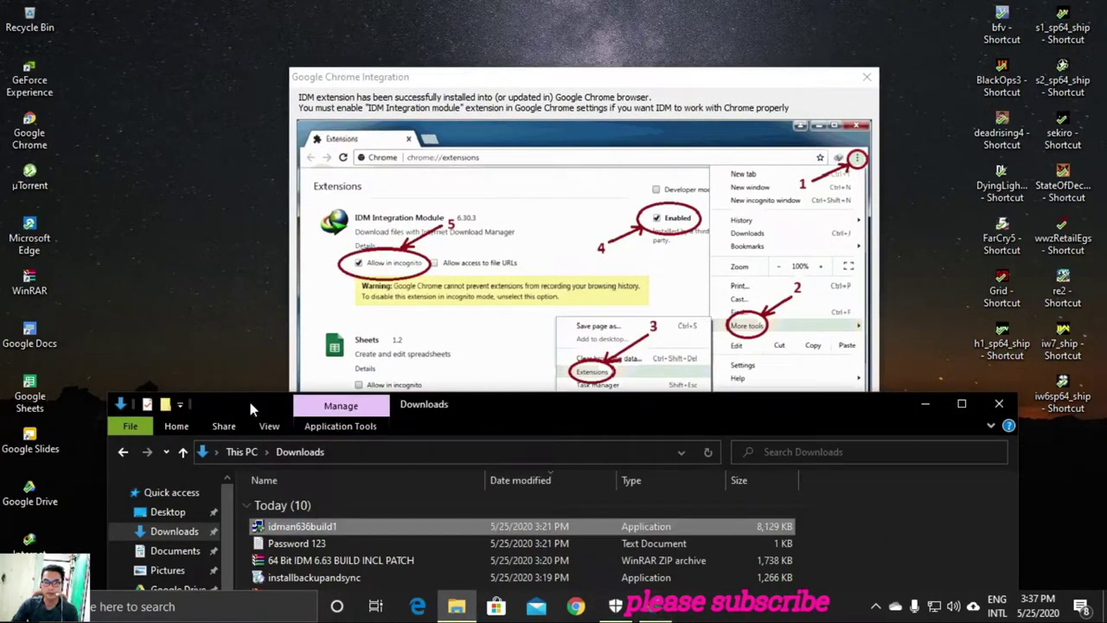
left_click_drag(660, 409, 685, 43)
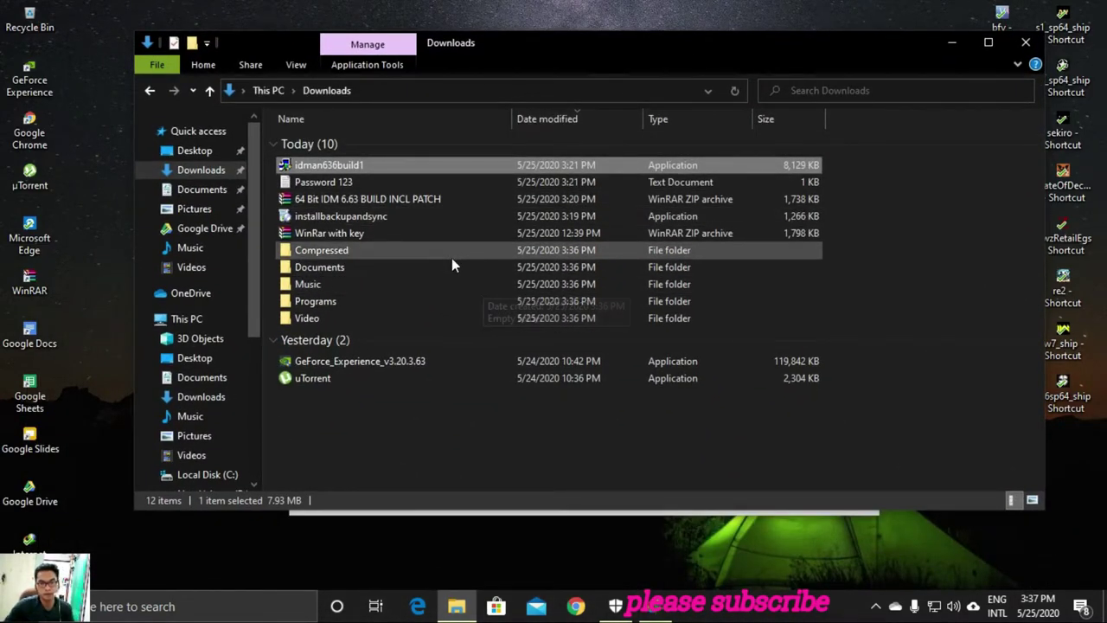
- Extract the 64 Bit IDM 6.63 BUILD INCL PATCH archive here, entering the archive password
left_click(337, 198)
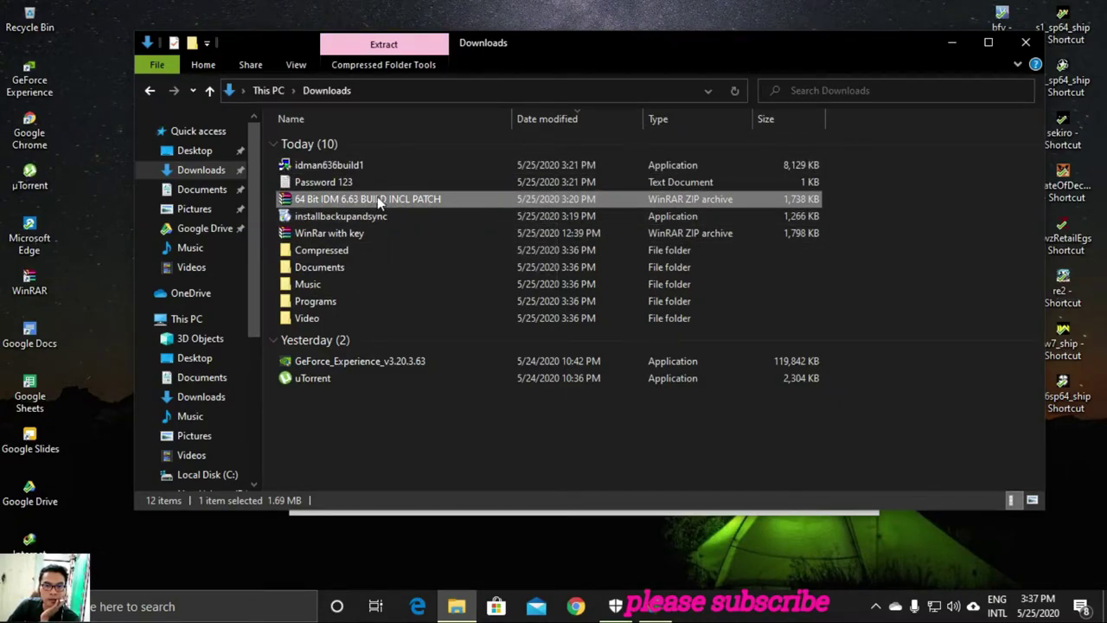
right_click(336, 198)
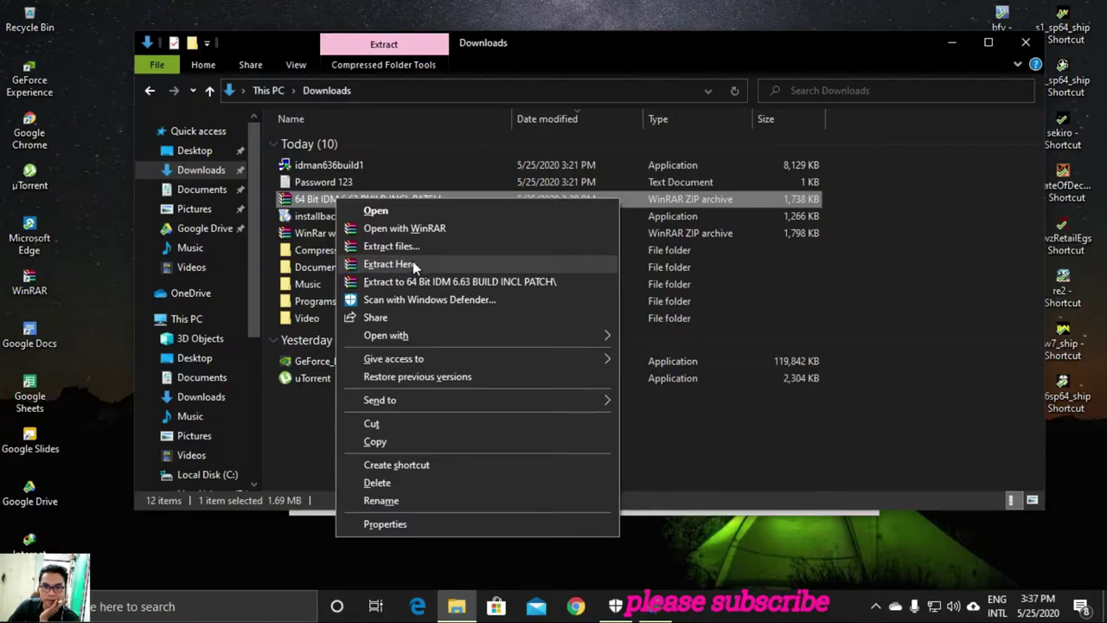
left_click(413, 263)
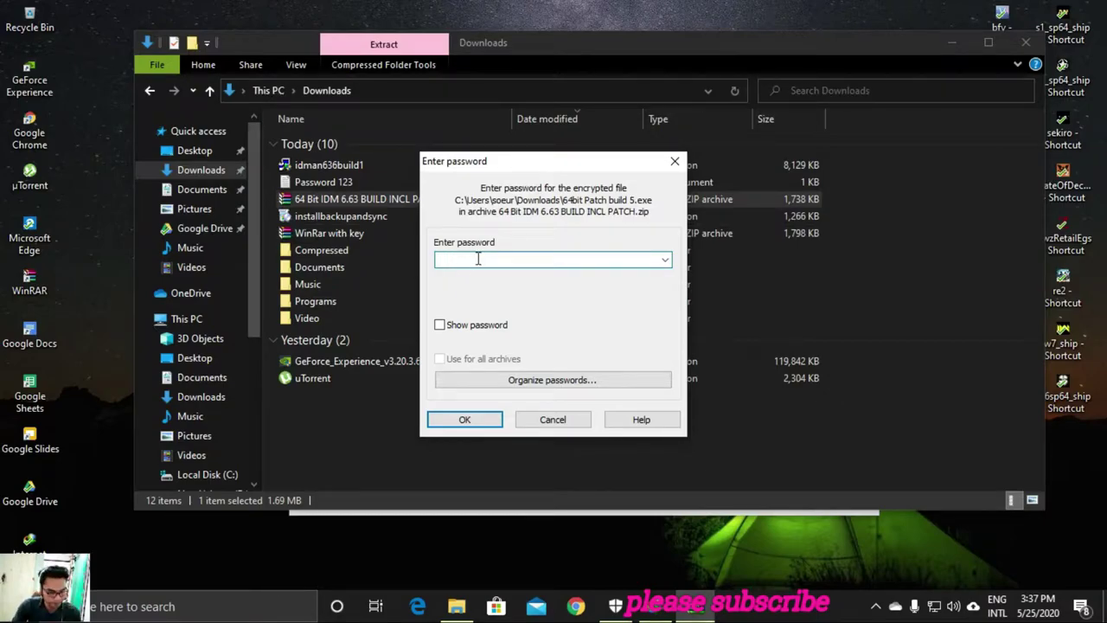
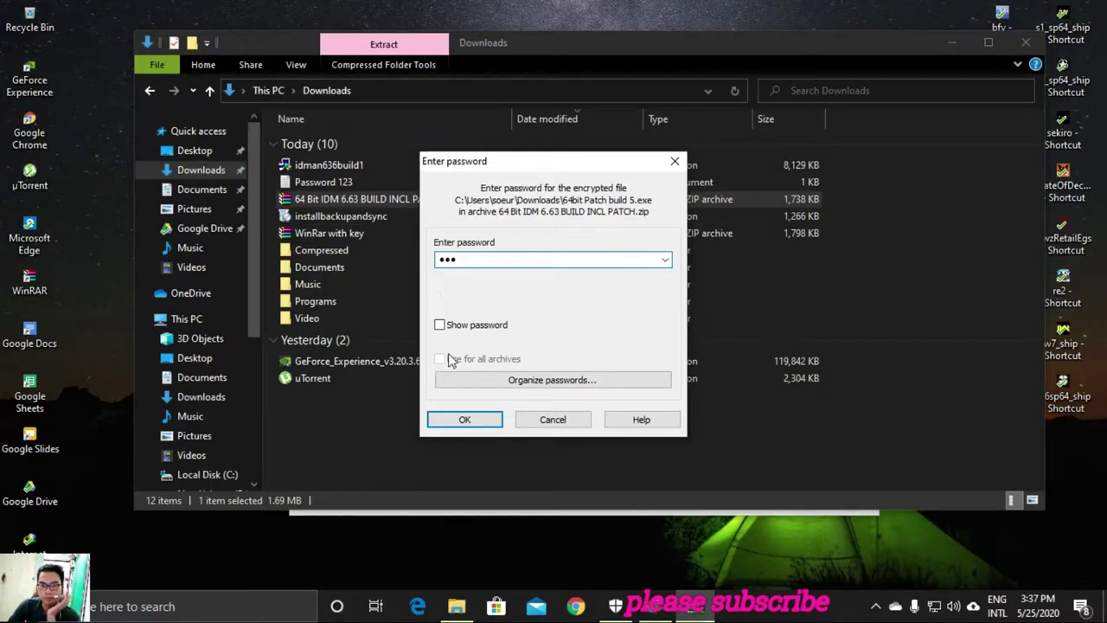
left_click(464, 421)
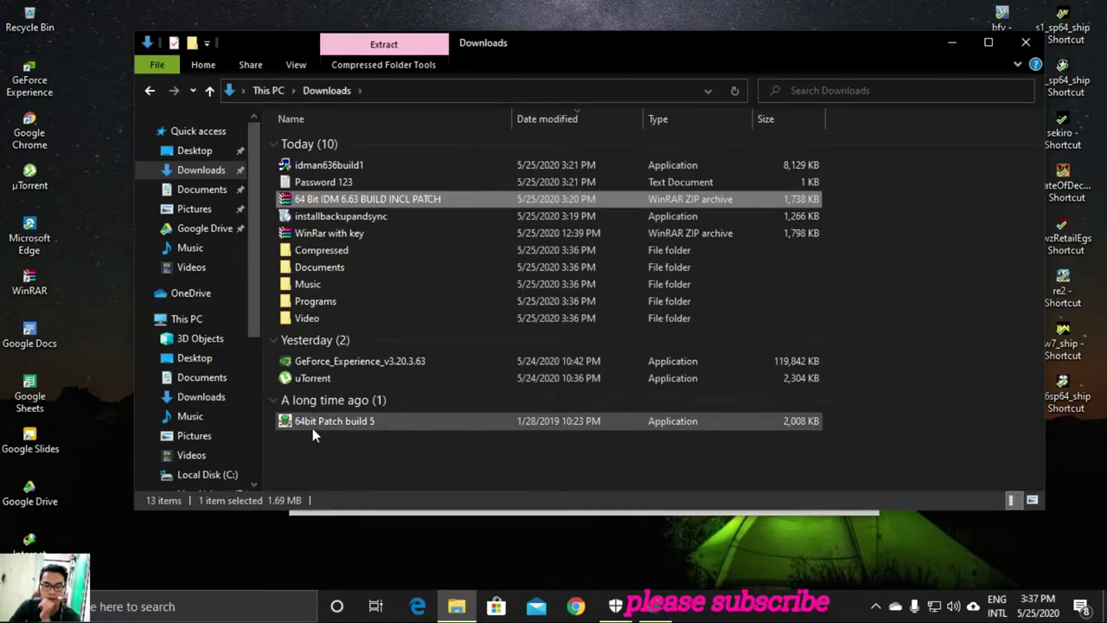
mouse_move(316, 420)
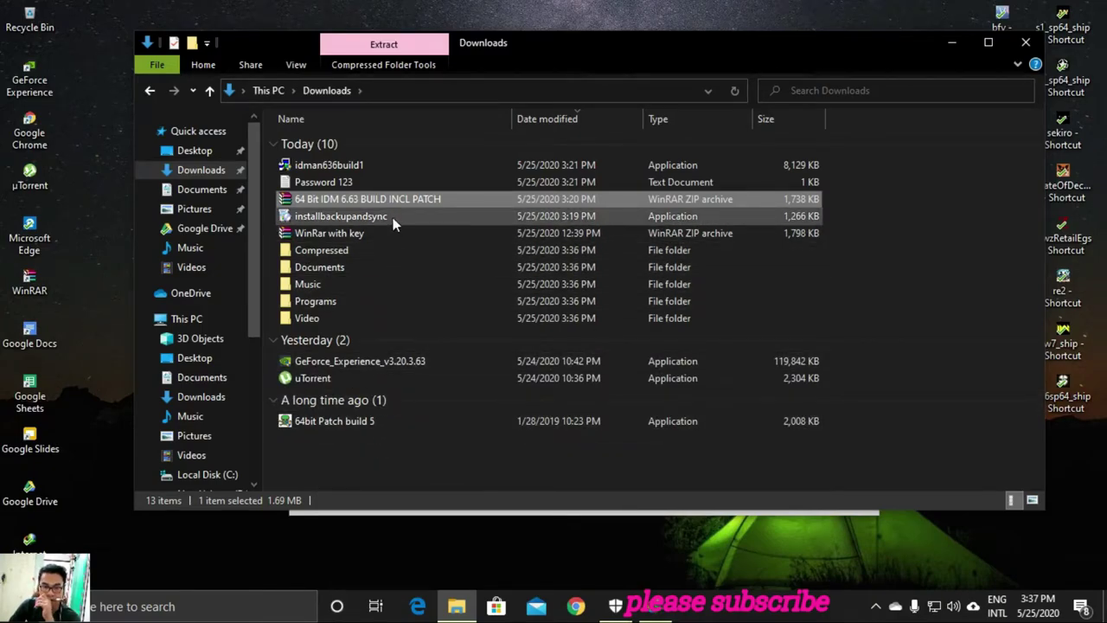
- Run 64bit Patch build 5 with admin rights and install it into the IDM Program Files folder
double_click(344, 420)
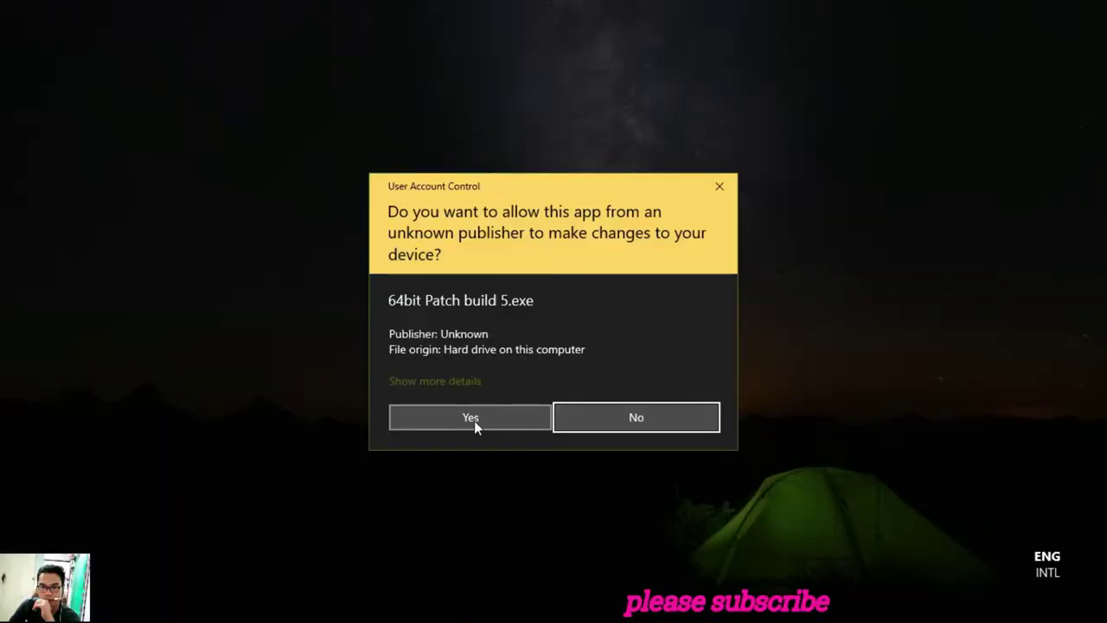
left_click(474, 420)
scroll(603, 333, "down", 3)
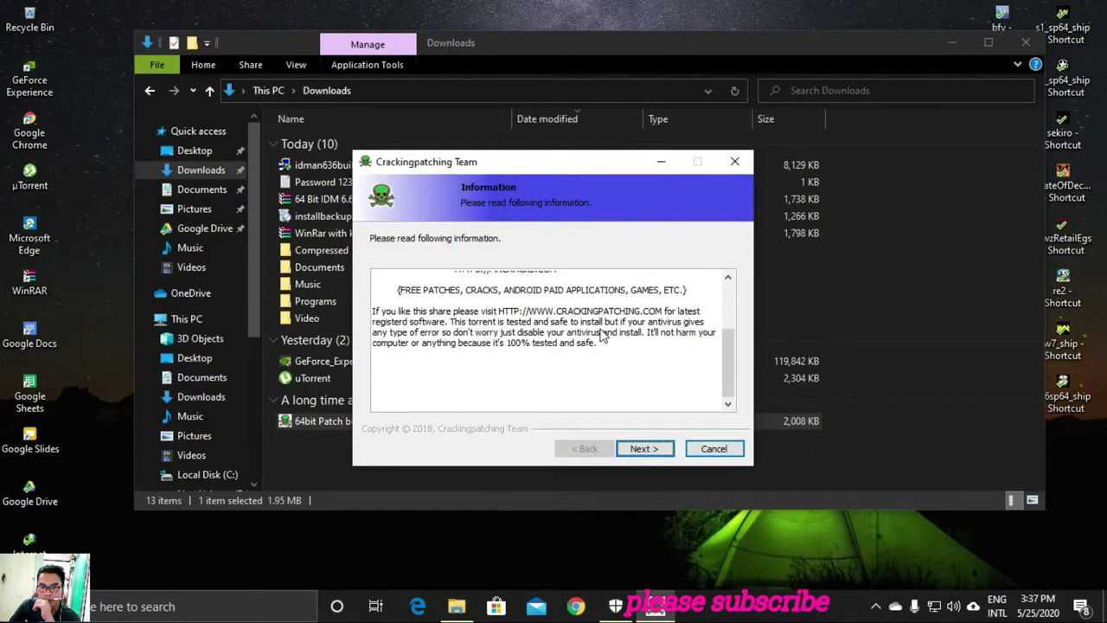
scroll(606, 335, "up", 3)
left_click(644, 450)
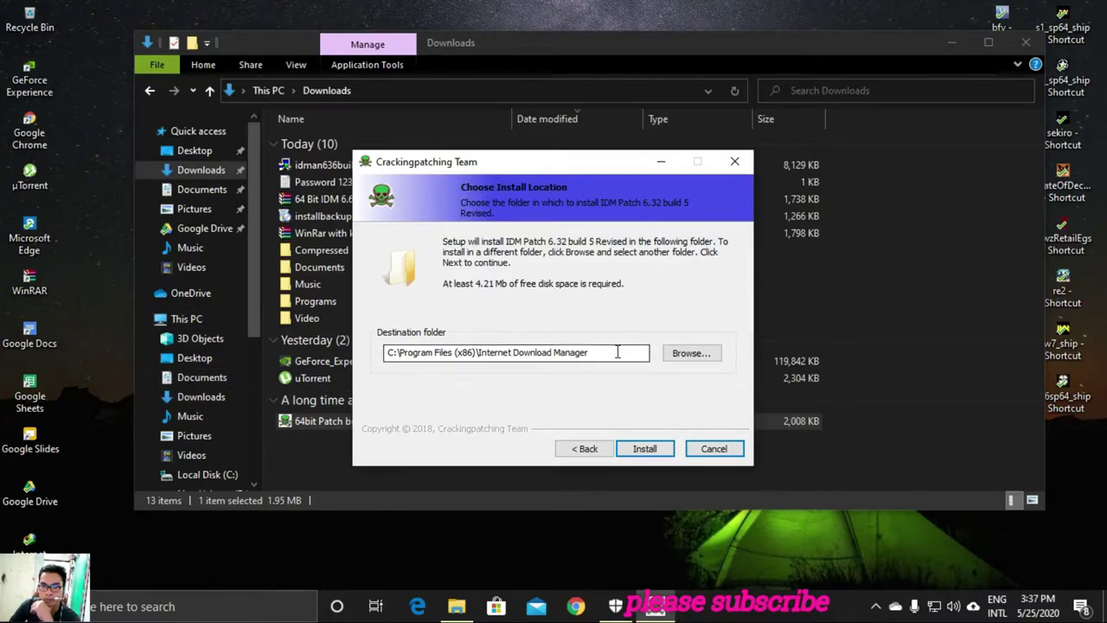
left_click(650, 452)
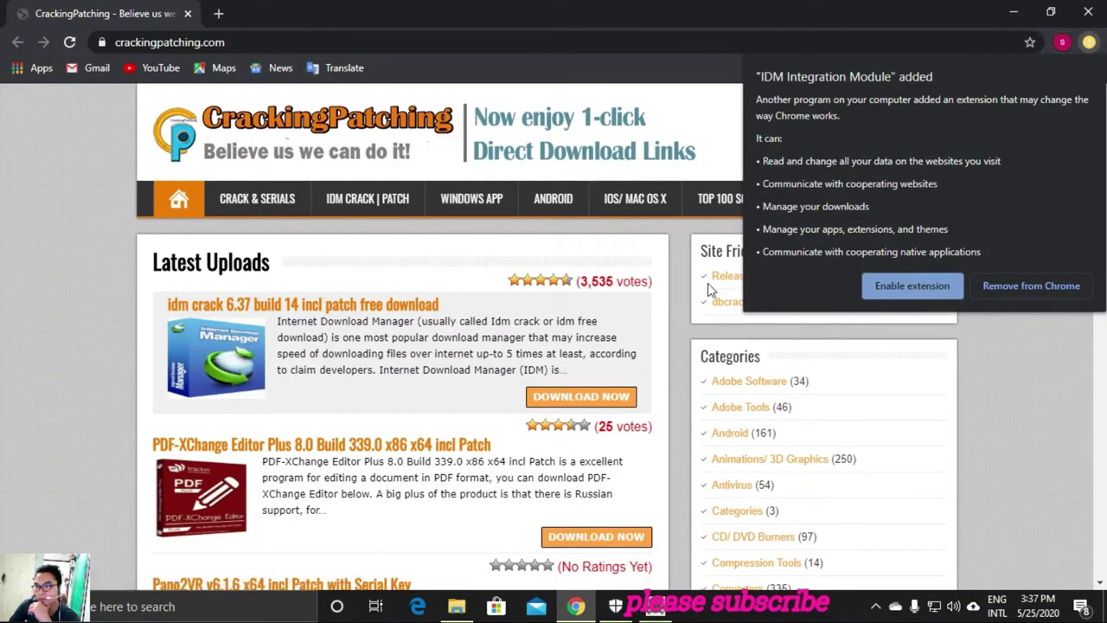
- Dismiss the extension popup and switch on IDM Integration Module in Chrome's Extensions page
left_click(802, 56)
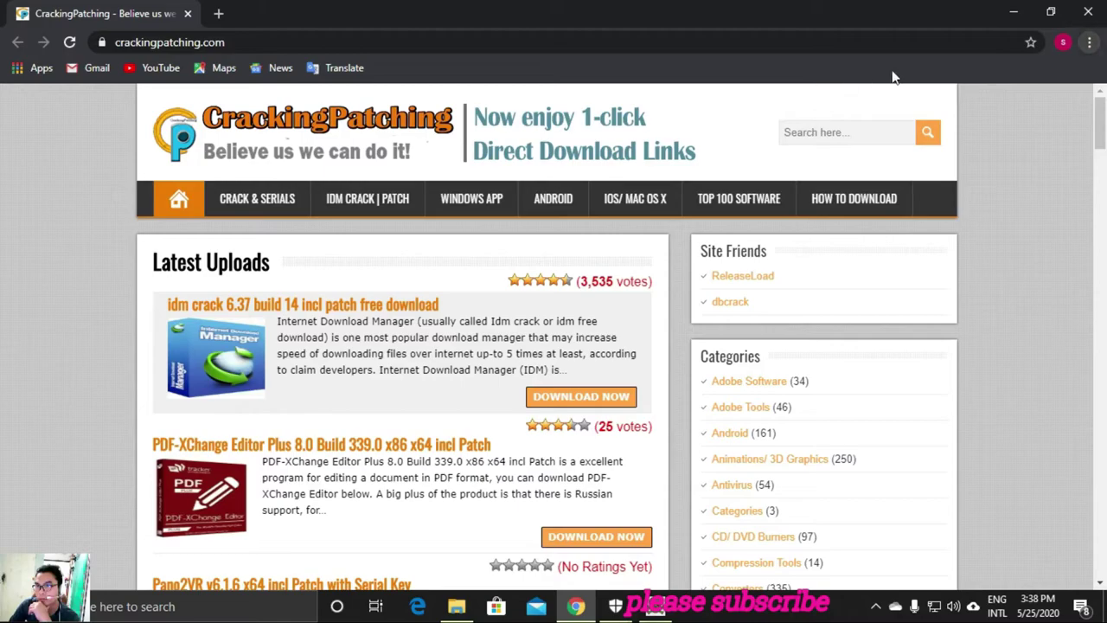
left_click(1089, 41)
mouse_move(976, 275)
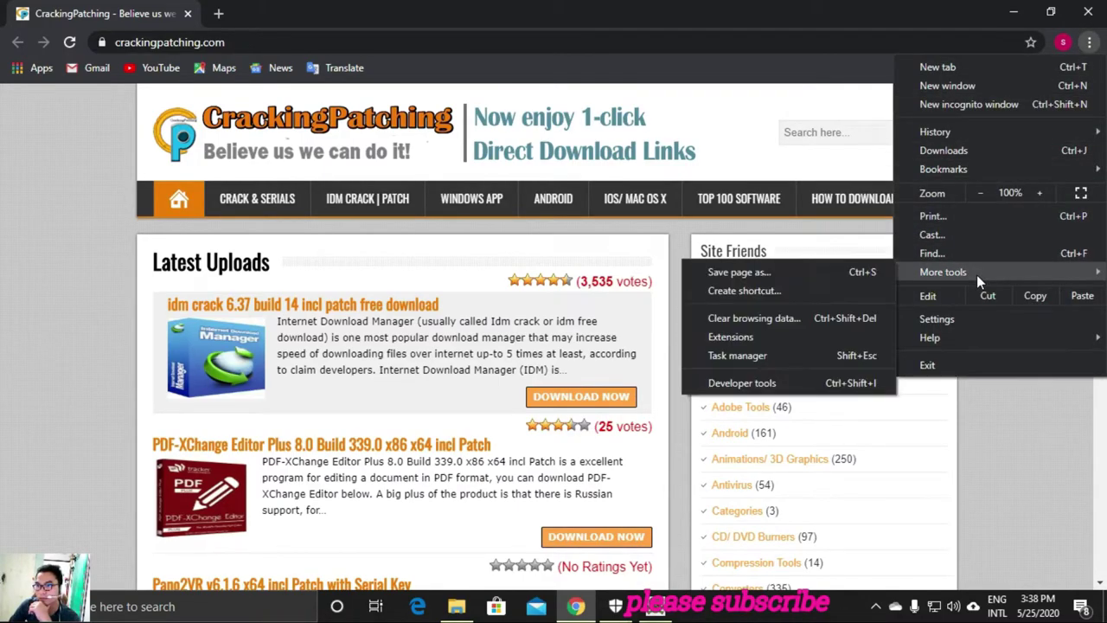
left_click(732, 337)
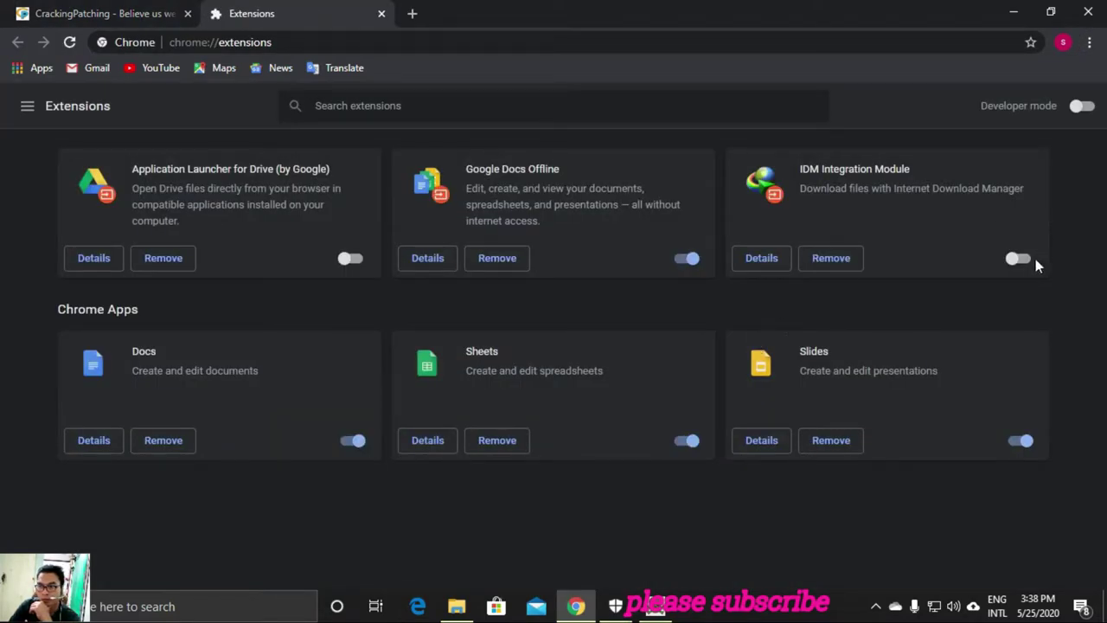
left_click(1023, 259)
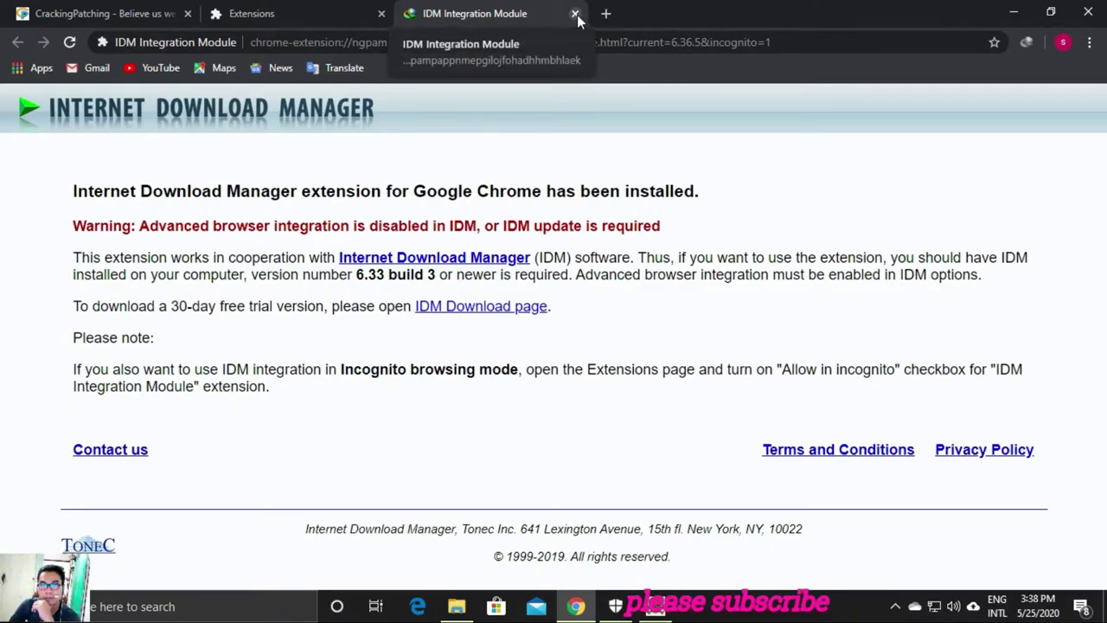
- Open IDM's Chrome Browser Integration FAQ page from the extension's welcome page
left_click(113, 459)
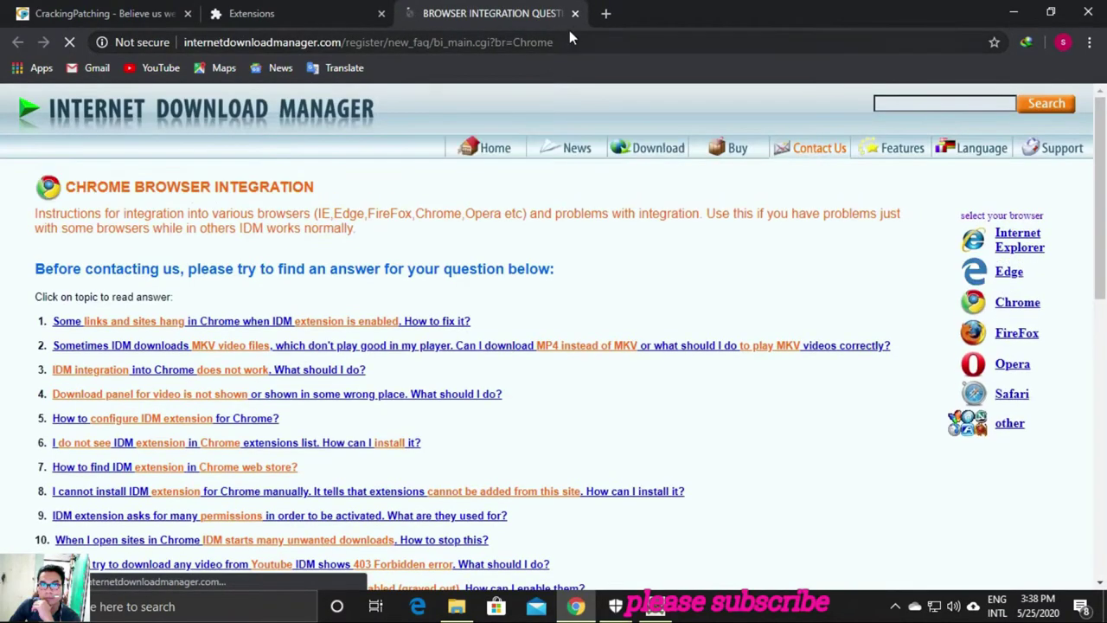
scroll(483, 472, "down", 4)
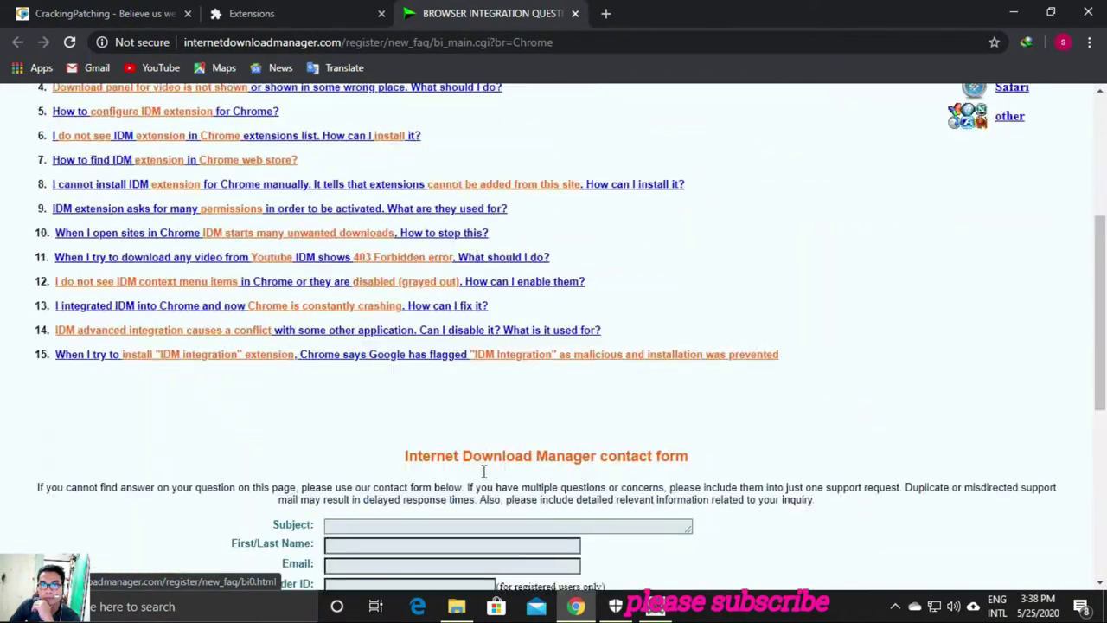
scroll(484, 472, "up", 3)
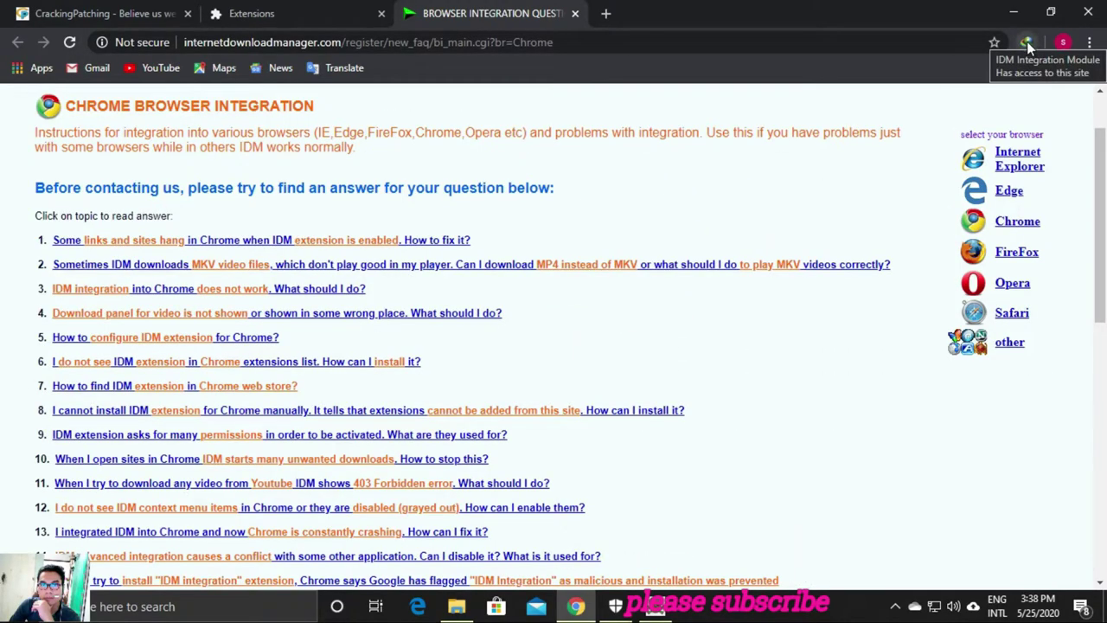
- Close the Browser Integration and Extensions tabs and the Chrome window, returning to the IDM Patch wizard
left_click(576, 14)
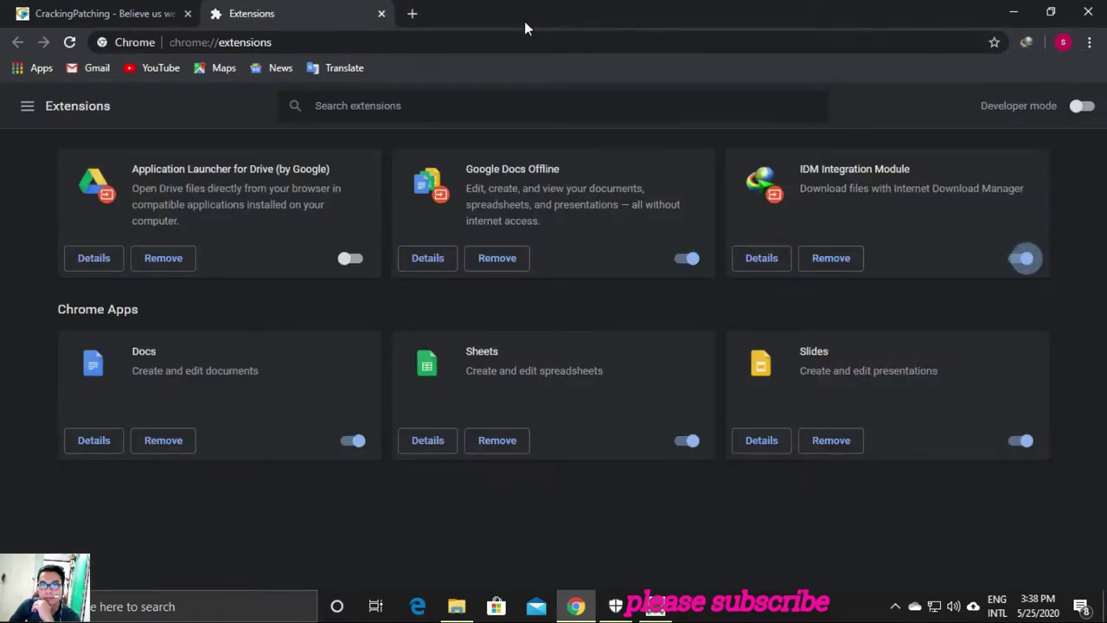
left_click(381, 14)
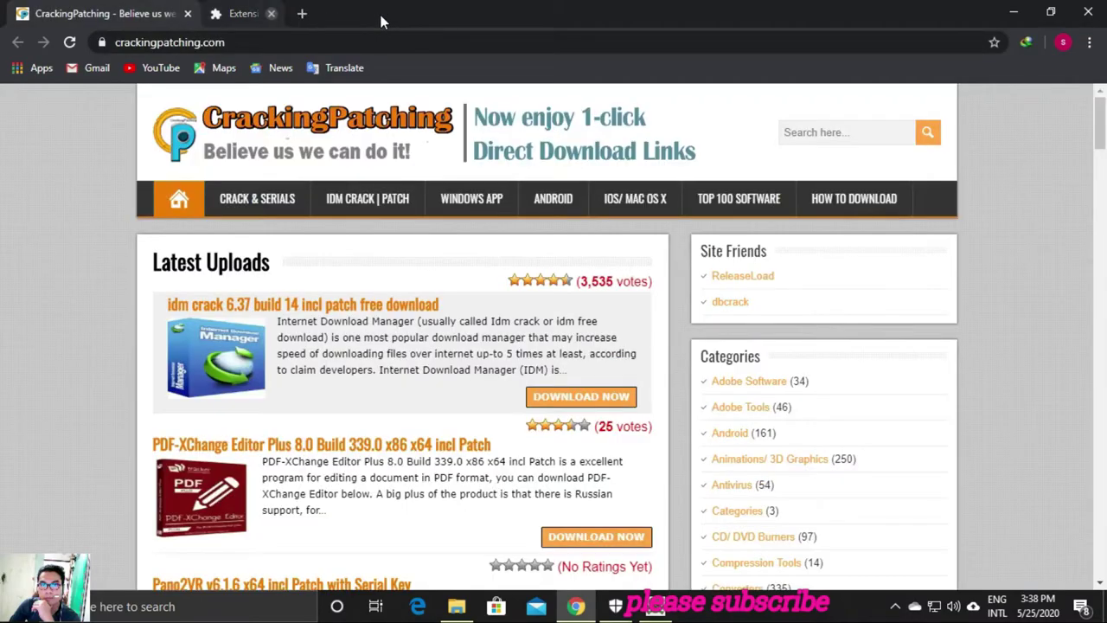
left_click(186, 14)
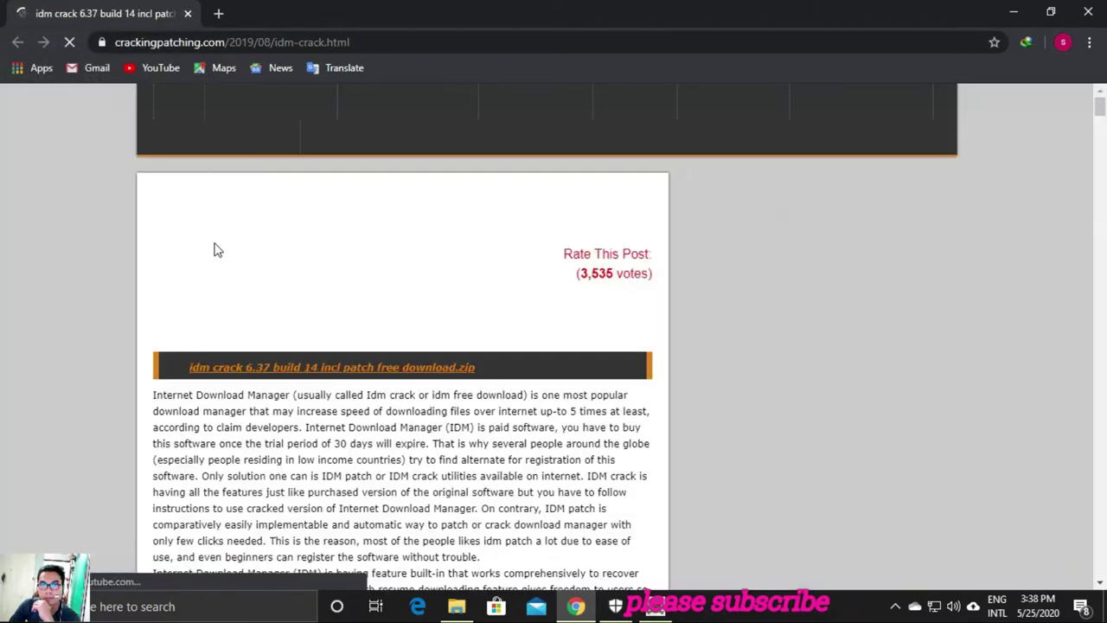
scroll(227, 321, "down", 10)
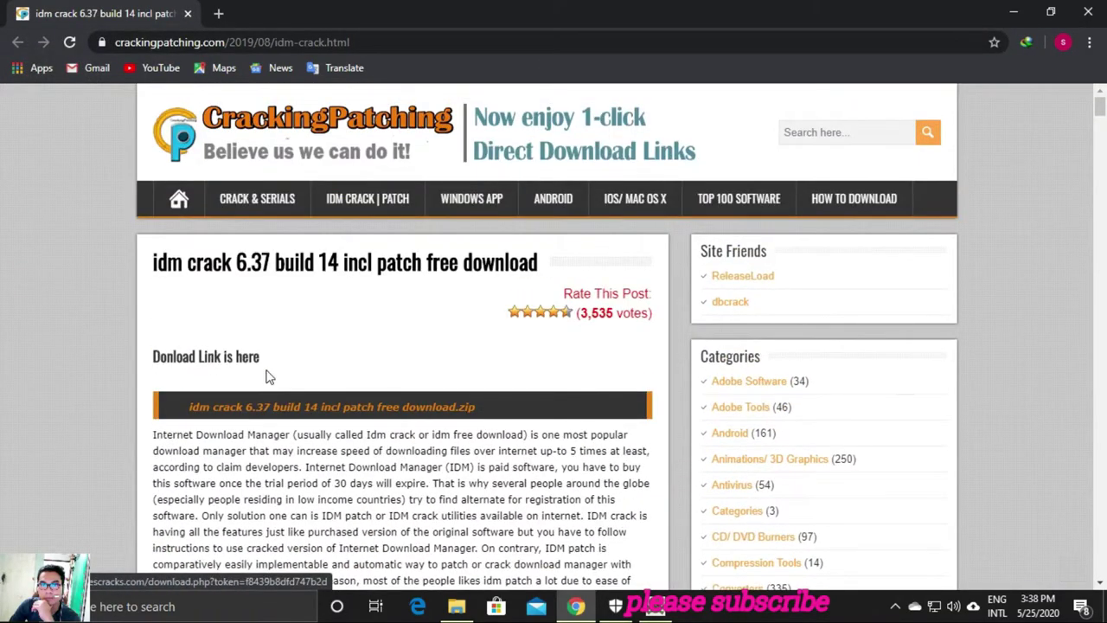
scroll(267, 372, "down", 15)
scroll(266, 376, "up", 2)
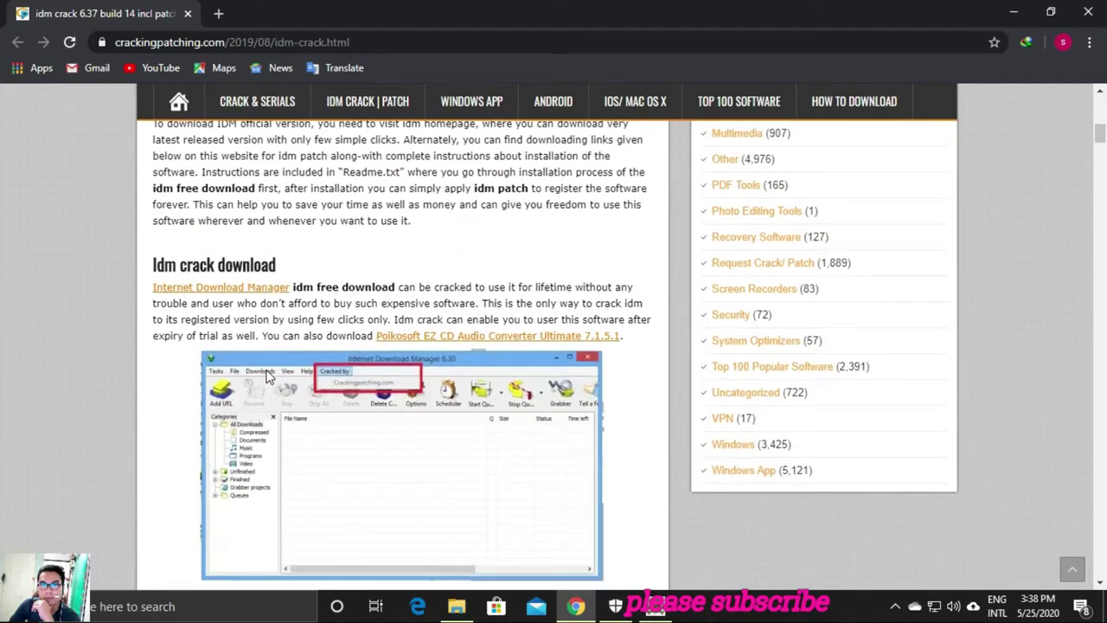
scroll(267, 376, "down", 9)
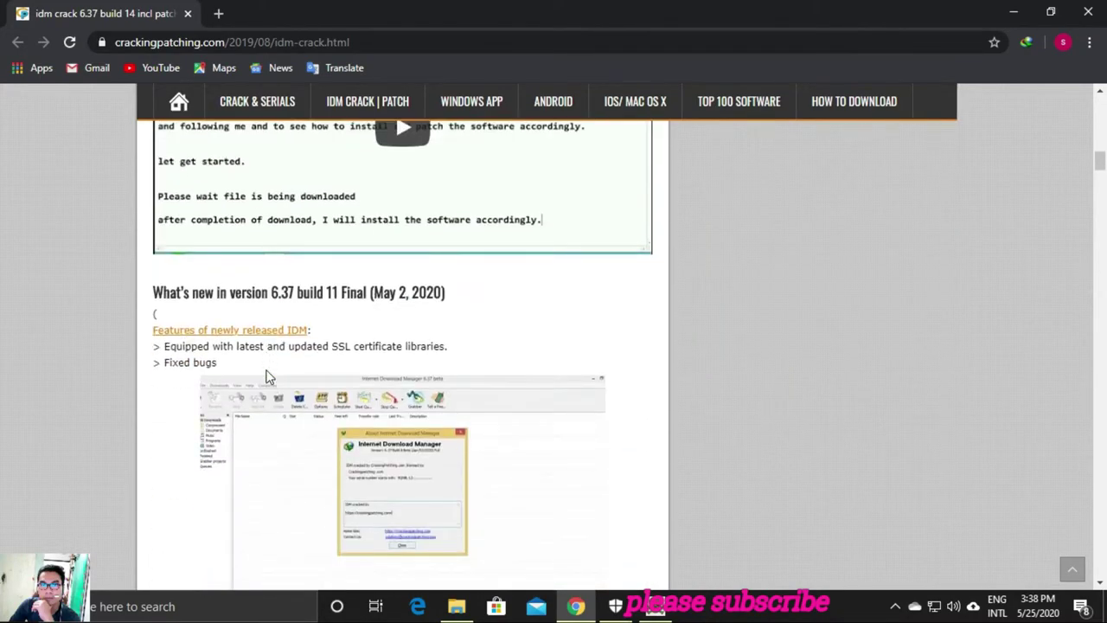
scroll(267, 377, "down", 10)
scroll(266, 376, "up", 6)
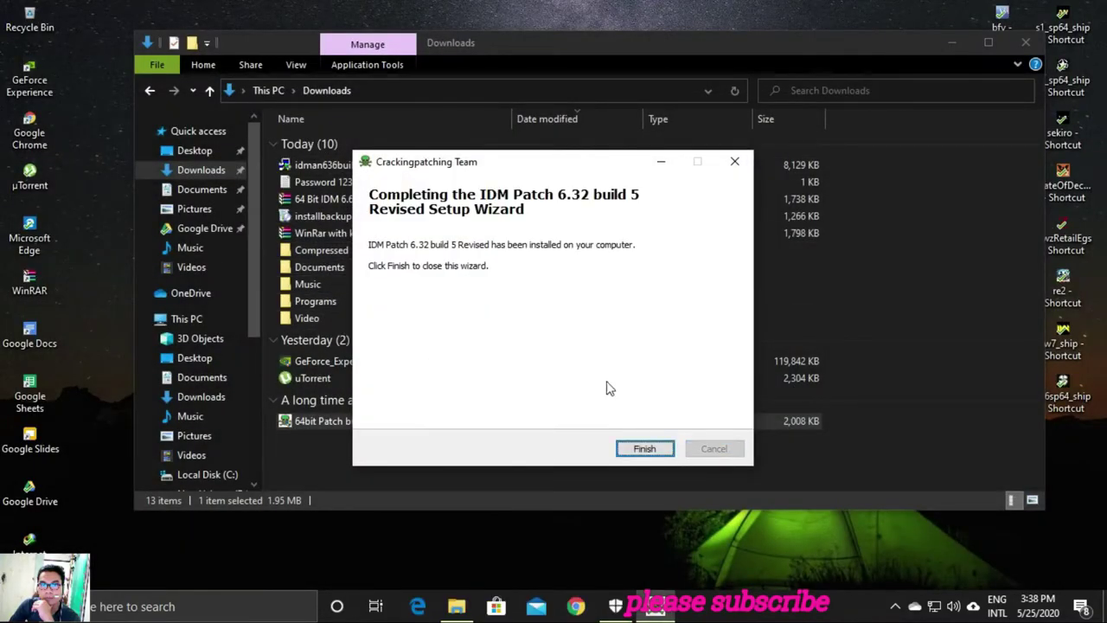
- Finish the IDM Patch 6.32 wizard and close the Downloads folder window
left_click(644, 451)
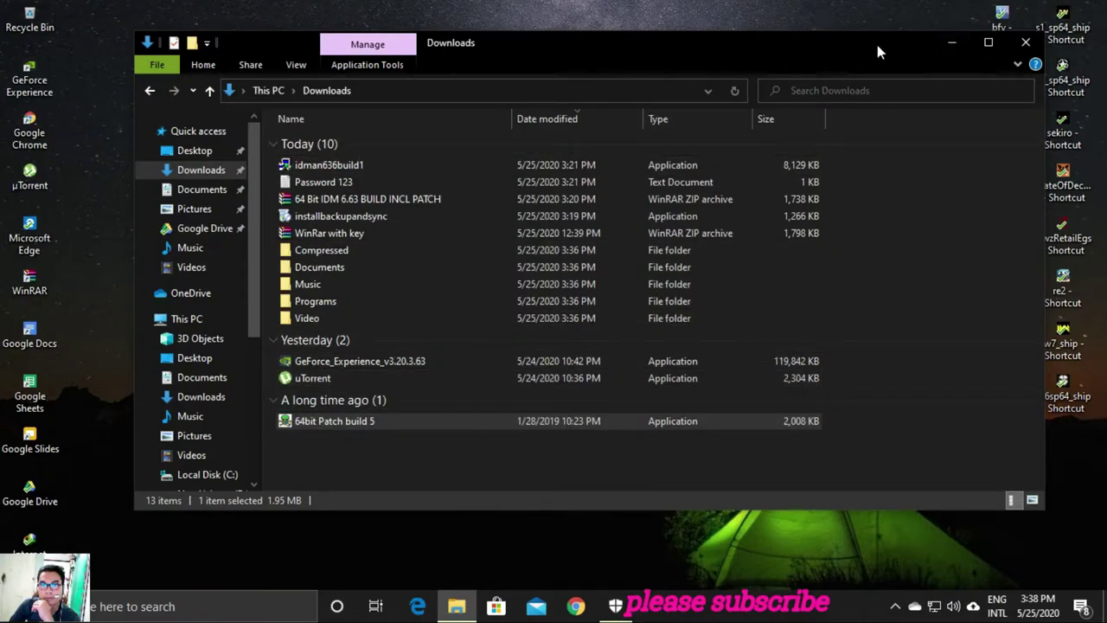
left_click_drag(764, 50, 716, 41)
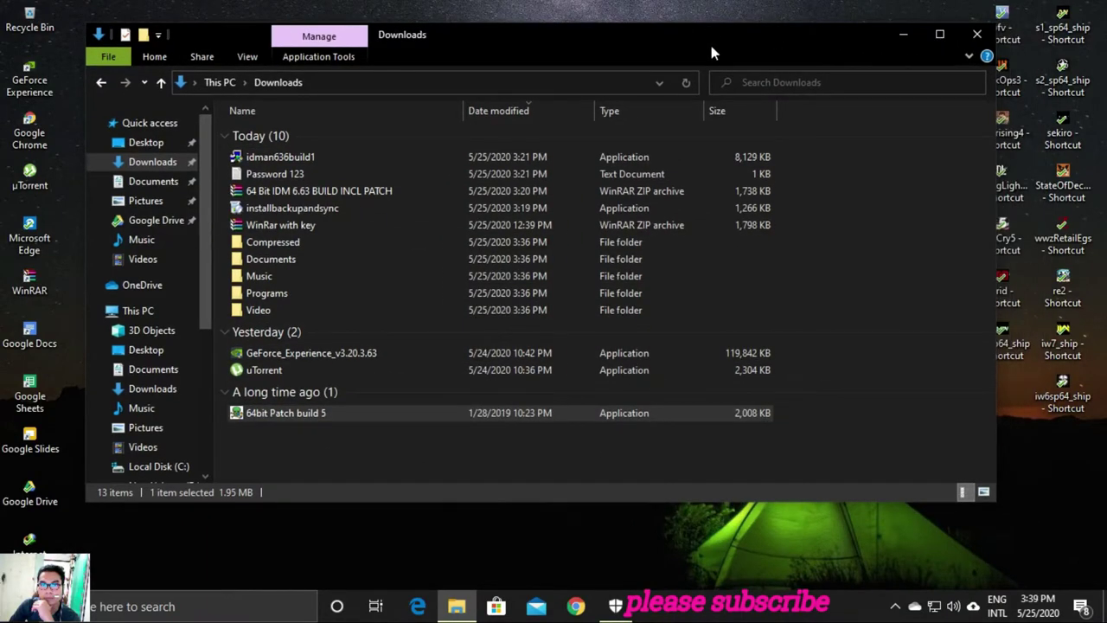
left_click(974, 35)
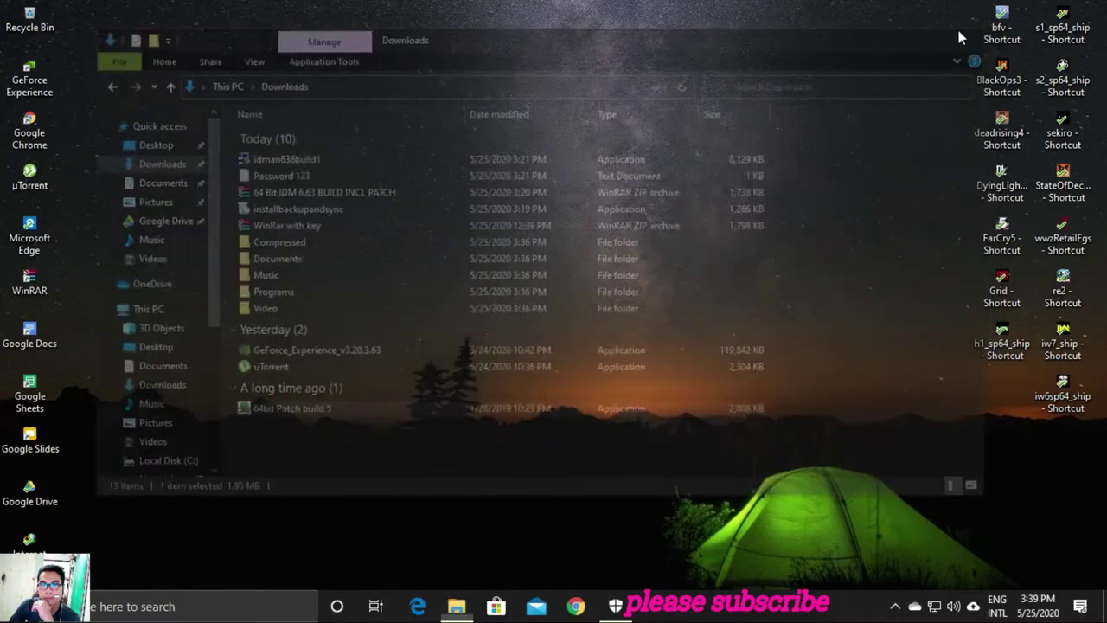
- Refresh the desktop three times from its context menu
right_click(333, 202)
left_click(374, 246)
right_click(362, 226)
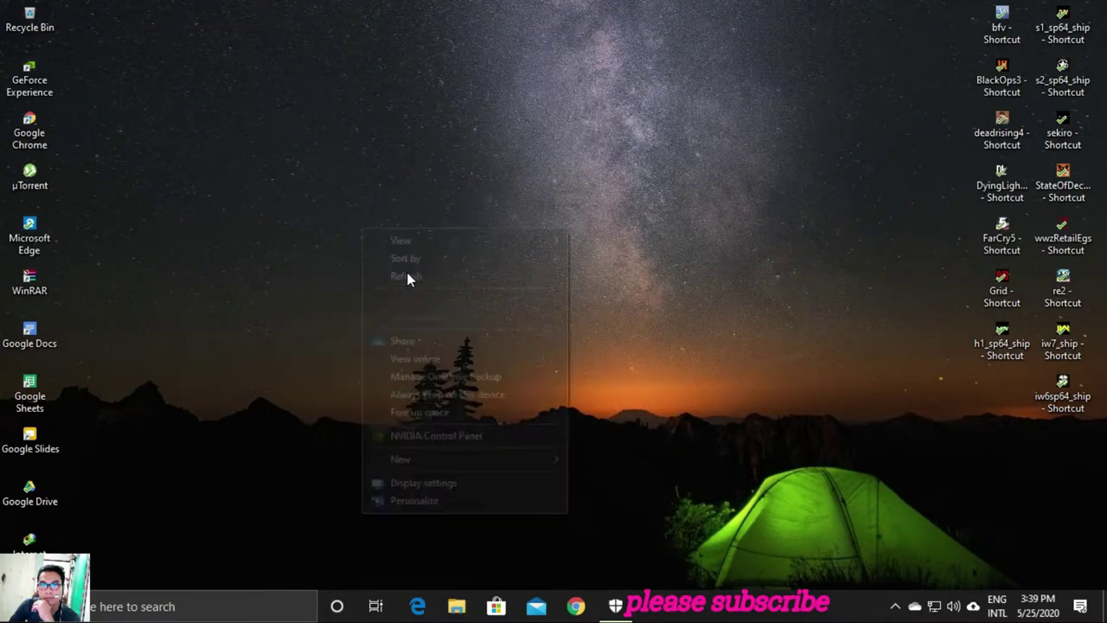
left_click(407, 277)
right_click(349, 211)
left_click(394, 263)
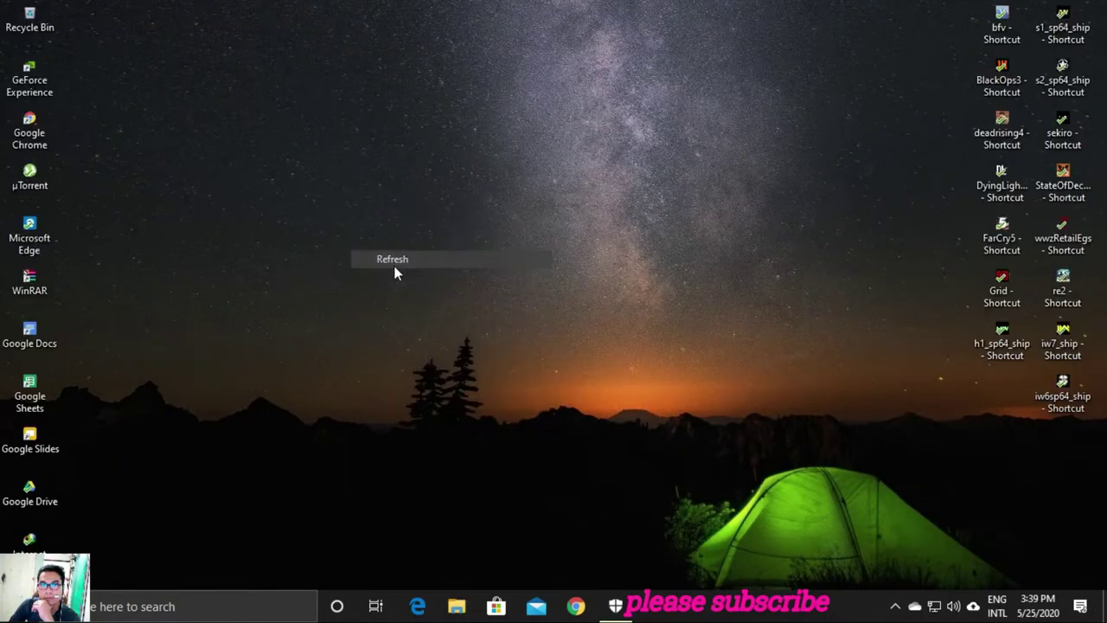
- Launch IDM 6.32 as administrator, dismissing the Edge integration notice and Microsoft Store window
double_click(37, 543)
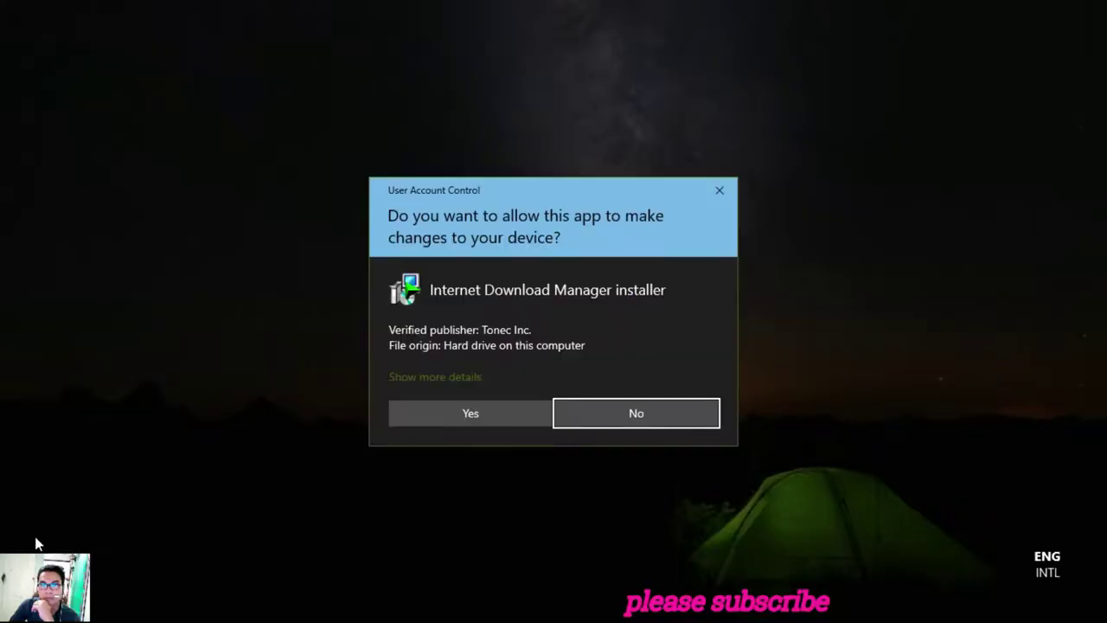
left_click(469, 414)
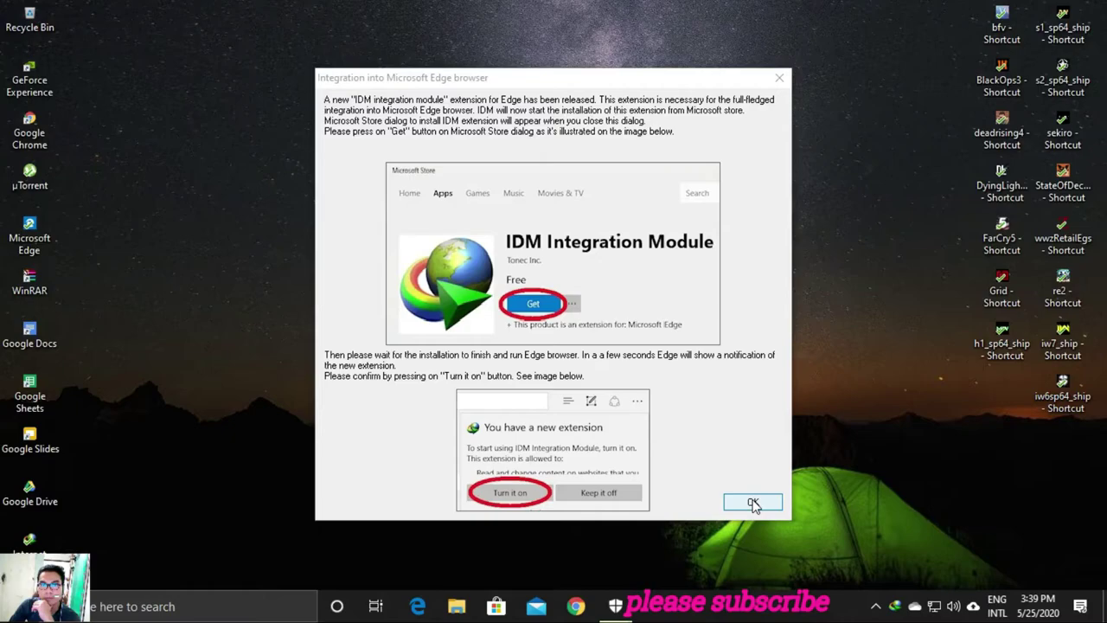
left_click(779, 79)
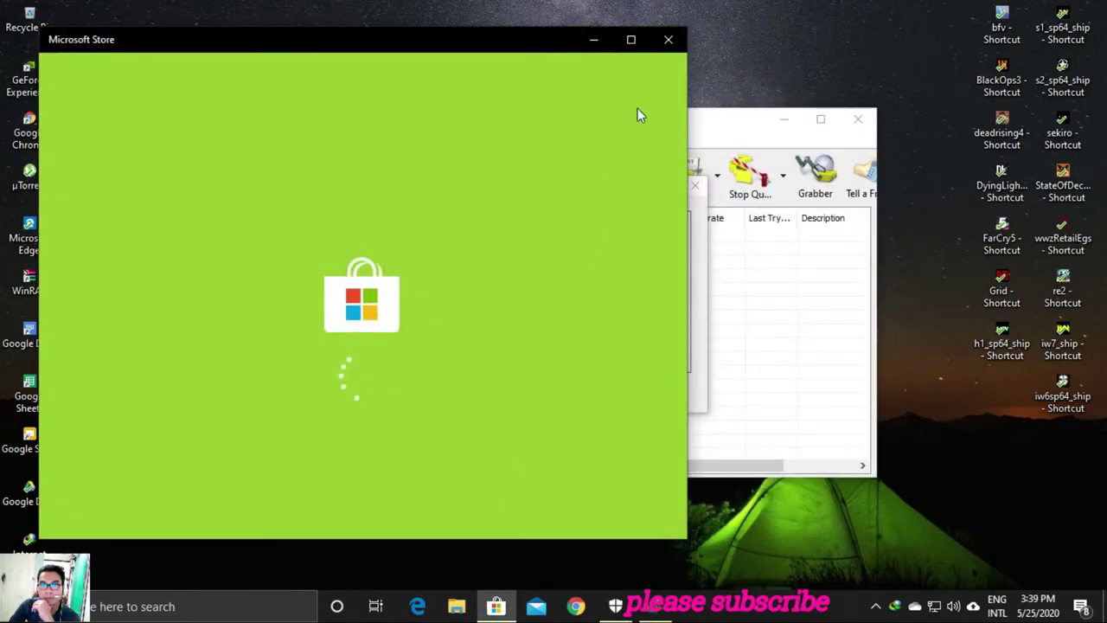
left_click(671, 43)
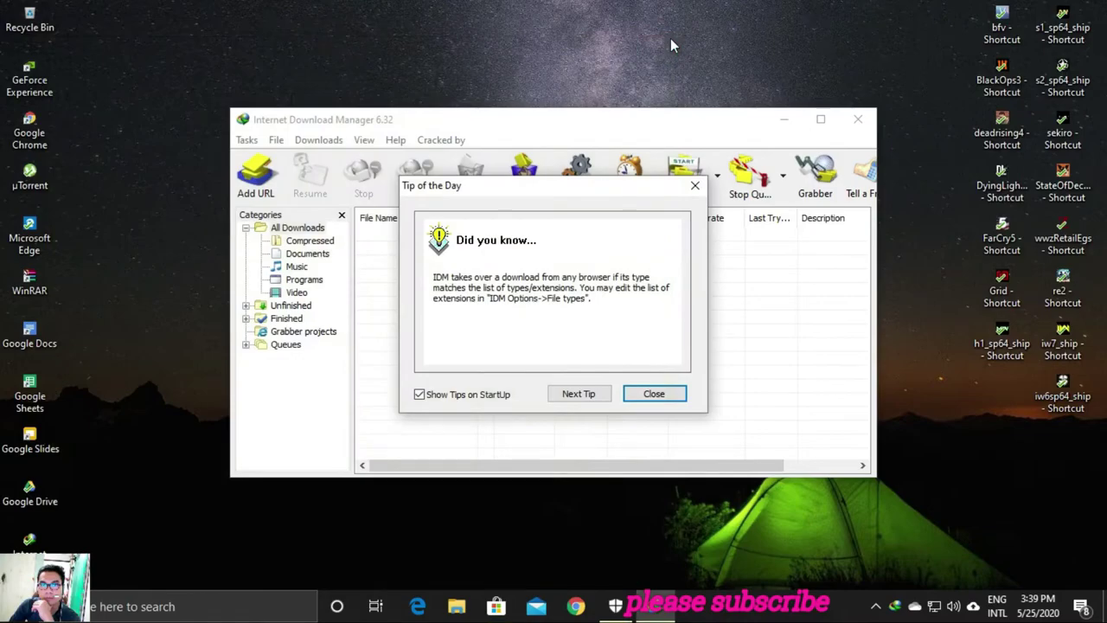
- Close Tip of the Day and check Help > About IDM shows 6.32 Build 5 licensed, then close it
left_click(659, 399)
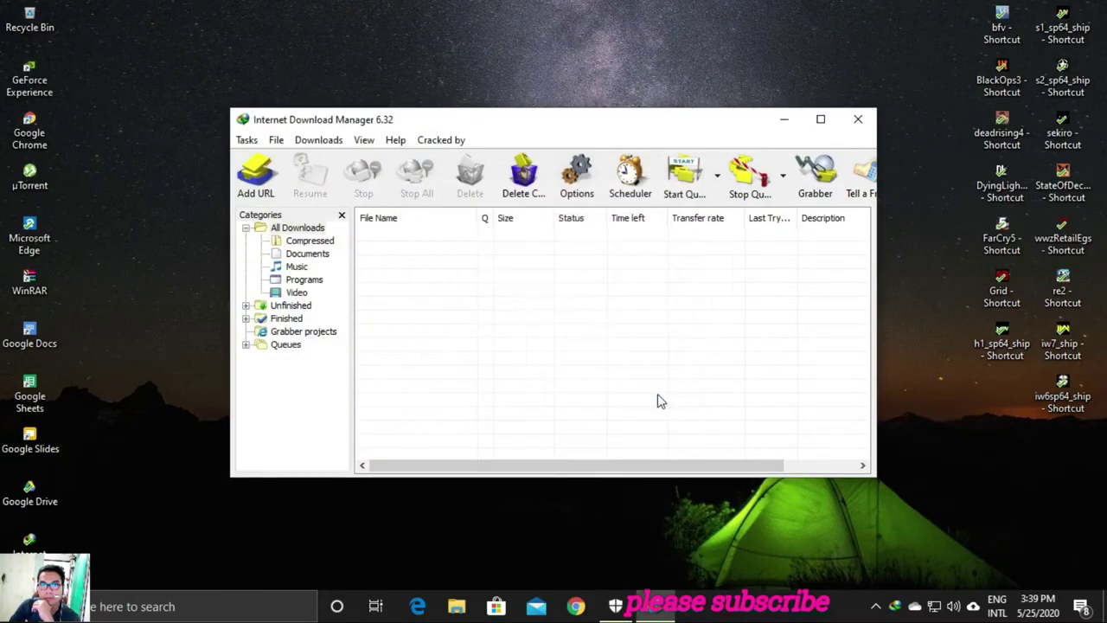
left_click(394, 141)
left_click(424, 318)
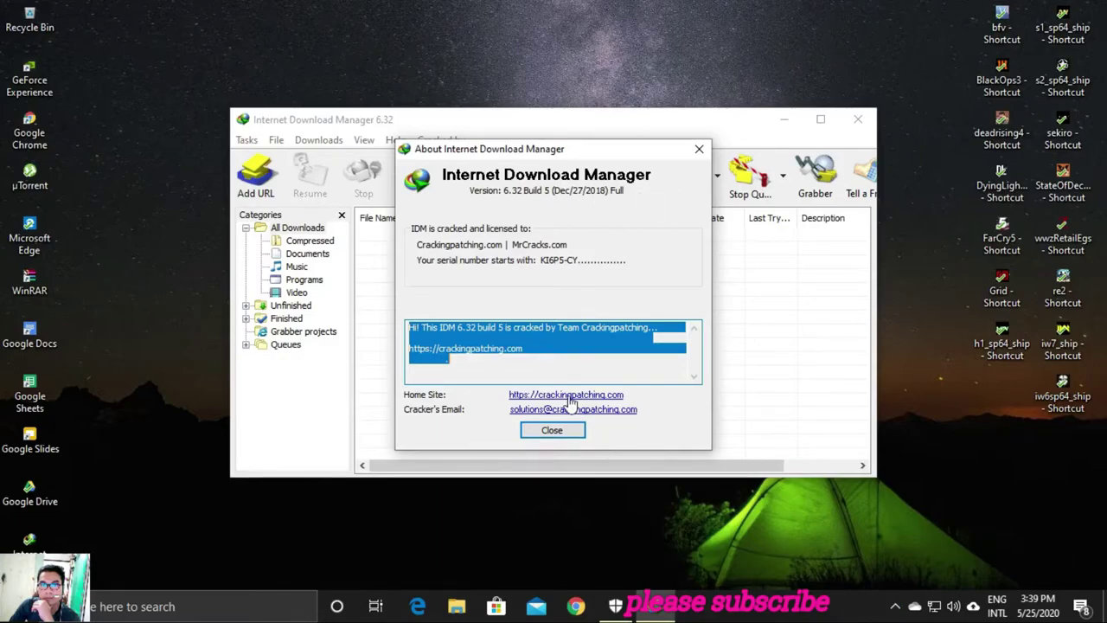
left_click(553, 430)
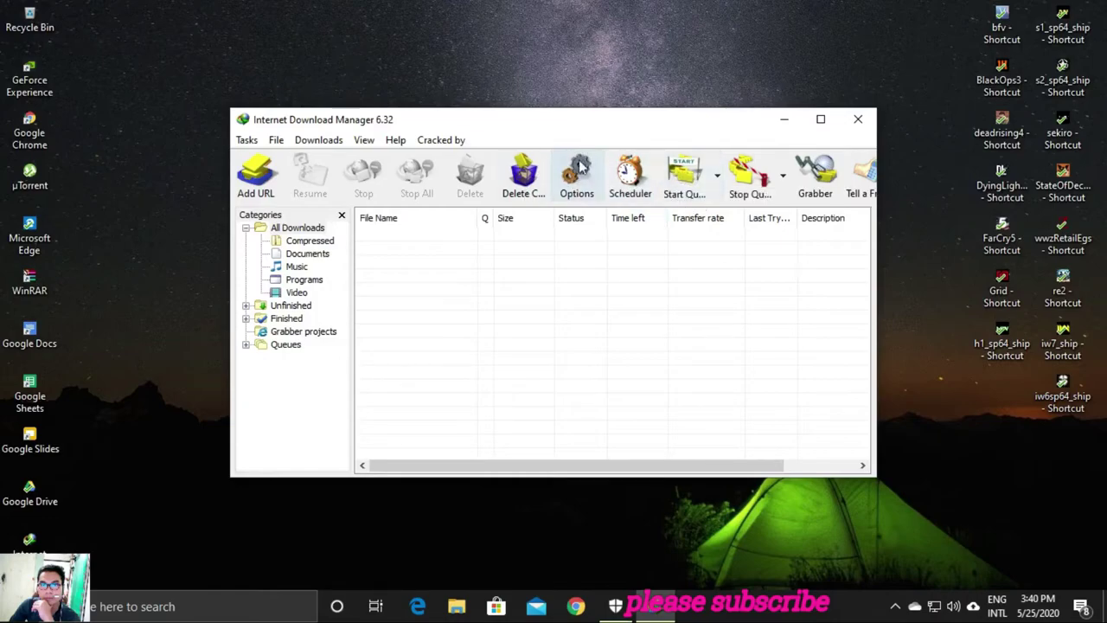
- In Options, disable launching IDM at startup, view the File types tab, and decline the 6.37 update
left_click(577, 177)
left_click(577, 182)
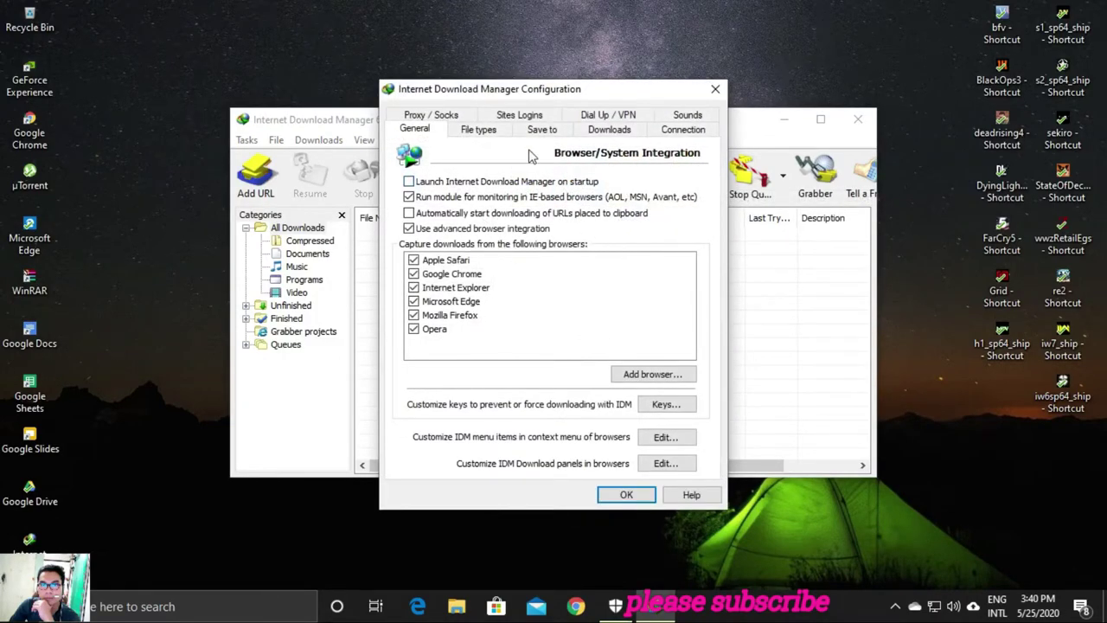
left_click(484, 135)
left_click(521, 225)
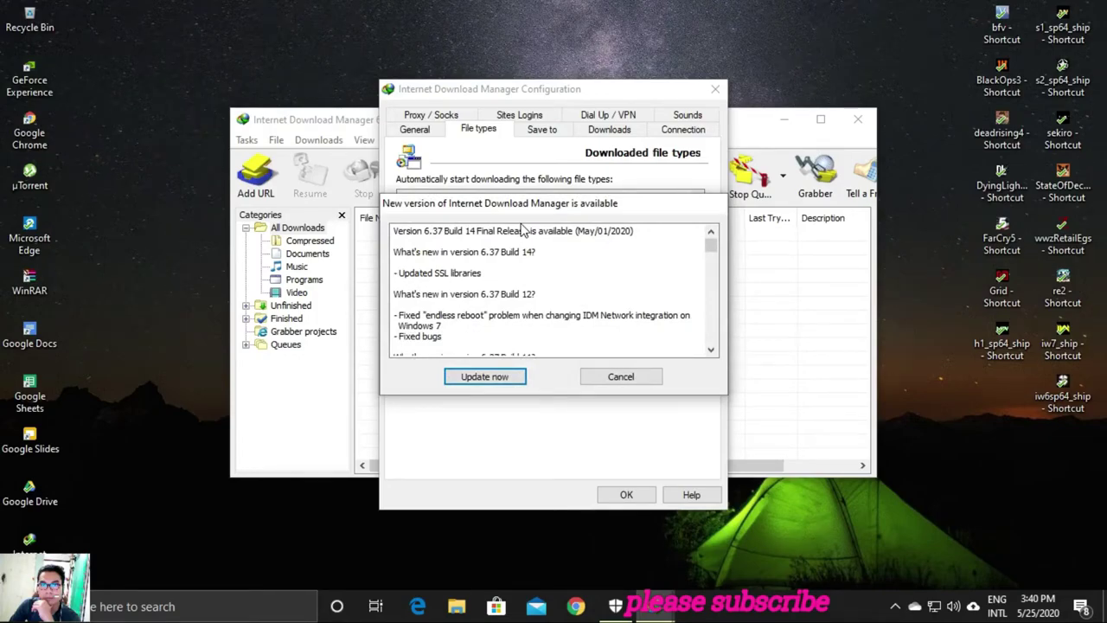
scroll(521, 260, "down", 5)
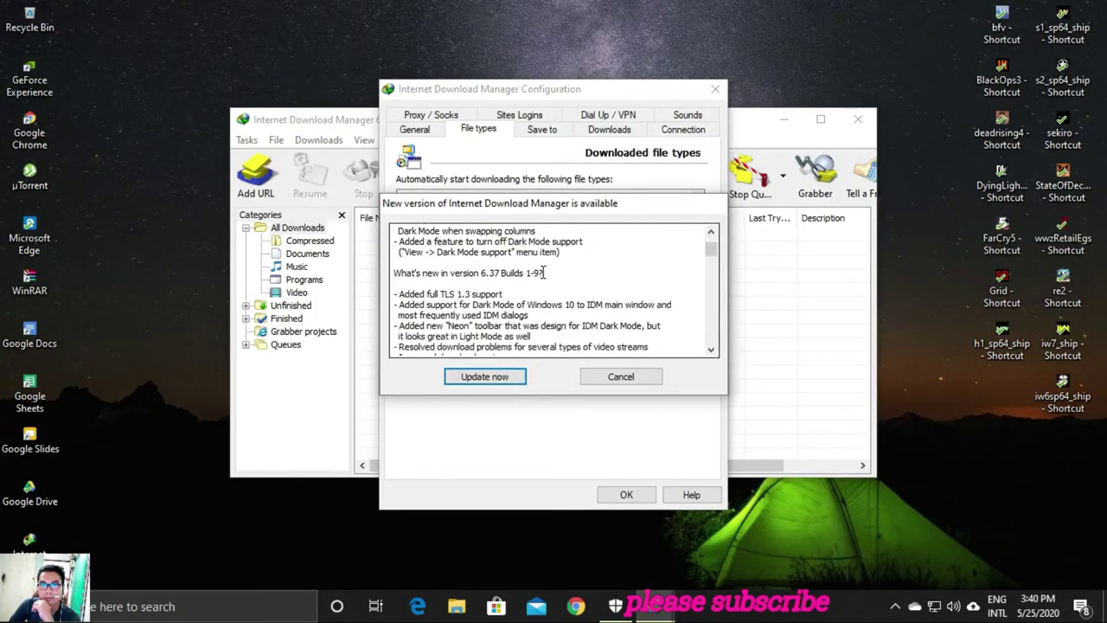
left_click(621, 377)
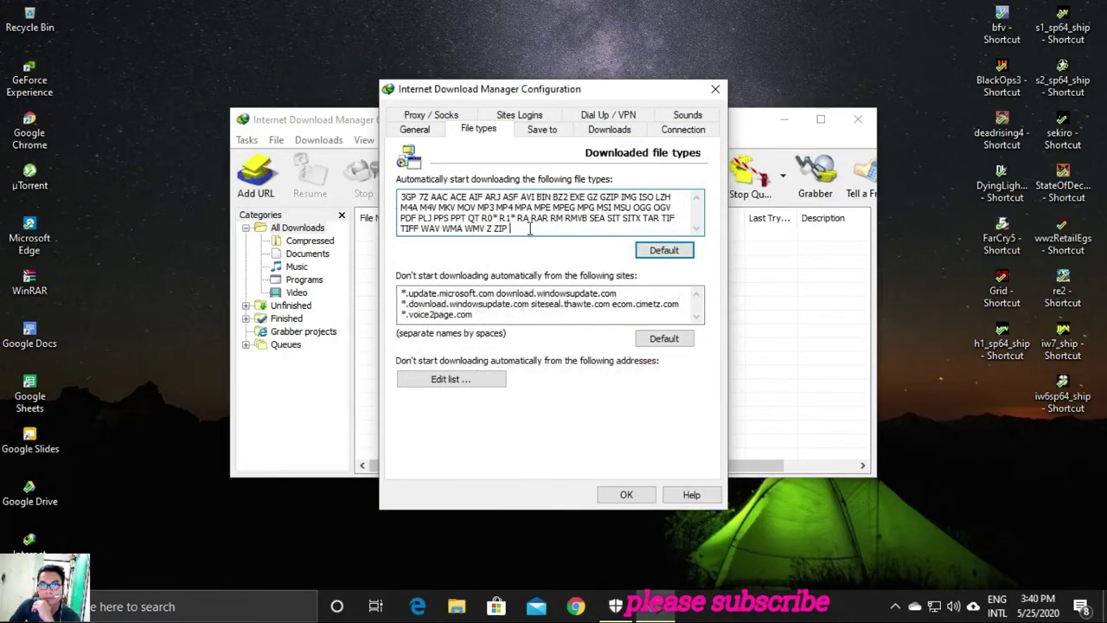